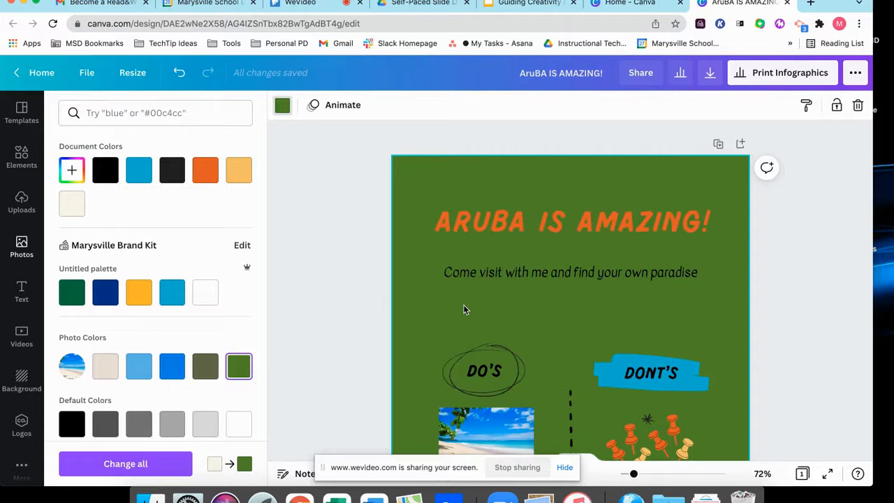
- Send the blue brush stroke covering the LOVE THIS heading backward so that it lies behind the text
scroll(464, 310, "down", 3)
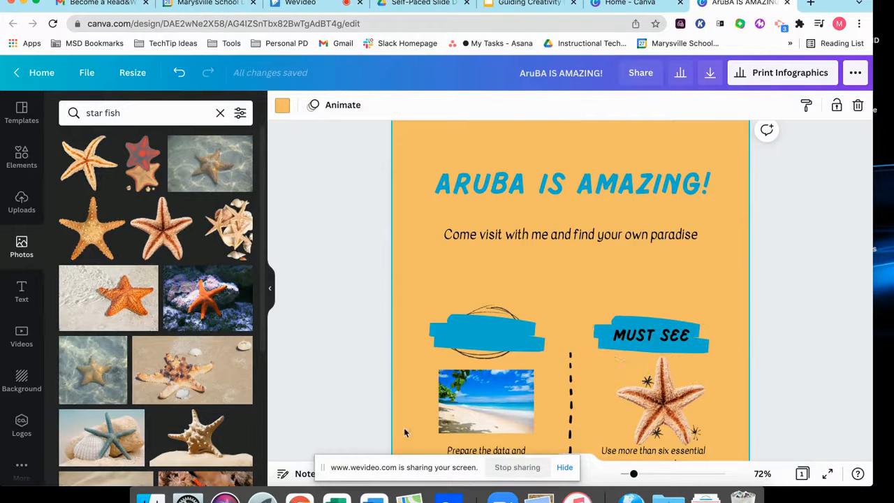
mouse_move(399, 470)
left_mouse_down()
mouse_move(374, 485)
mouse_move(393, 501)
left_mouse_up()
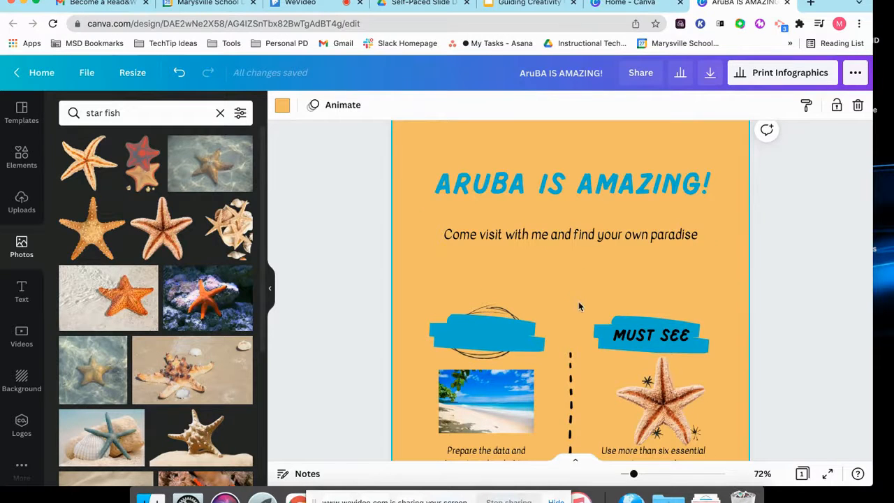
mouse_move(494, 339)
left_mouse_down()
mouse_move(500, 377)
mouse_move(505, 355)
mouse_move(479, 321)
mouse_move(517, 339)
mouse_move(498, 336)
left_mouse_up()
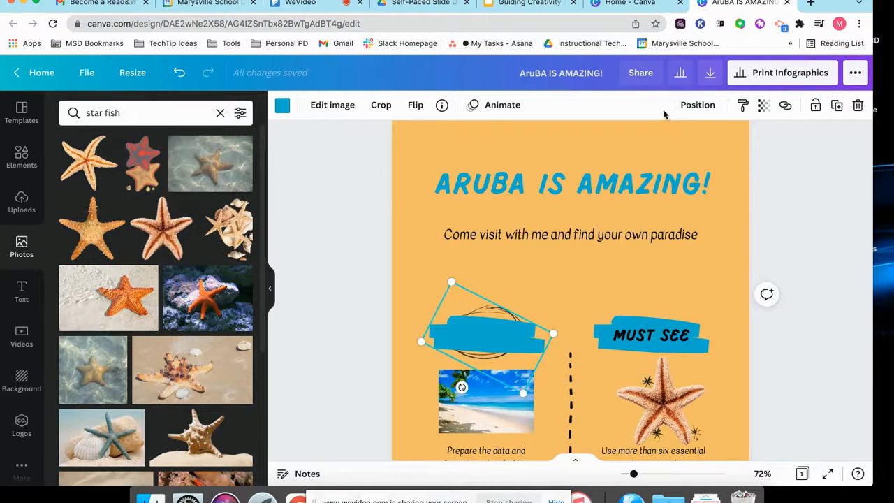
left_click(690, 106)
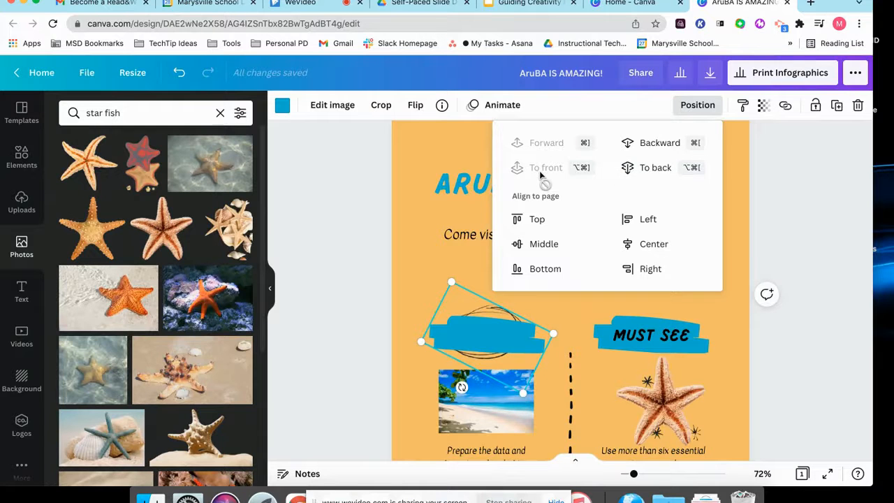
left_click(640, 145)
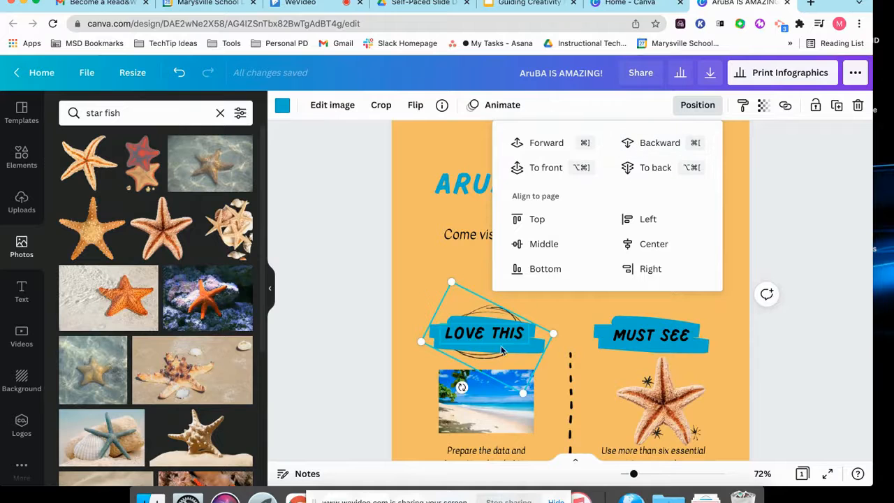
left_click(532, 145)
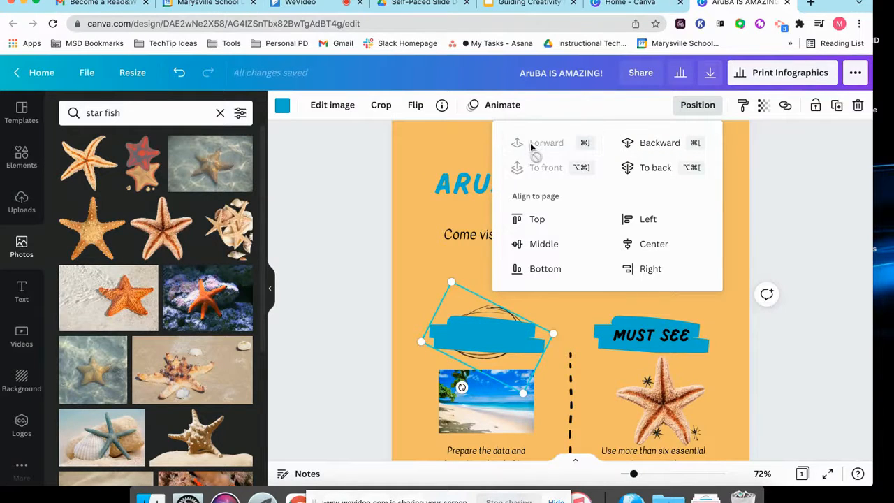
left_click(647, 148)
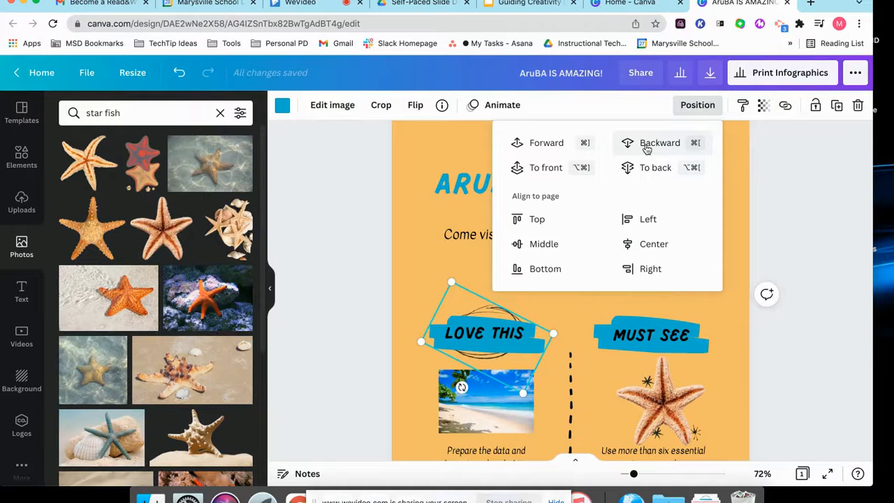
left_click(810, 191)
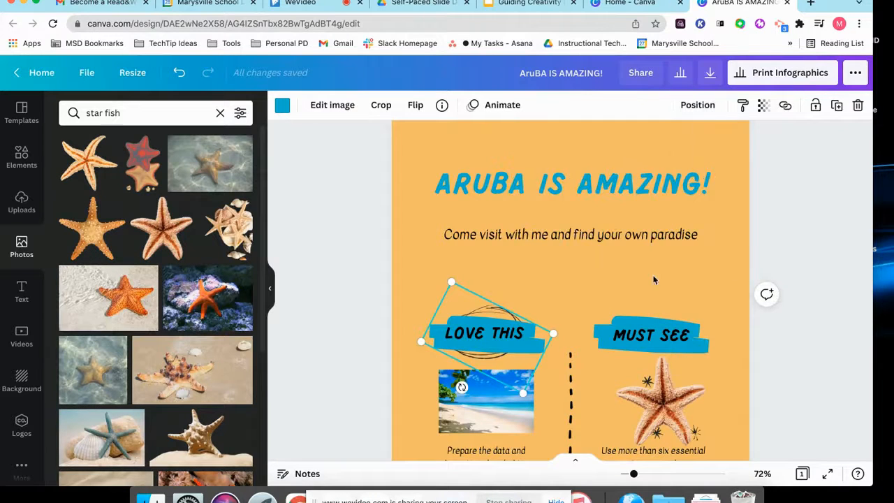
- Move the blue brush stroke above the LOVE THIS heading and align it with the MUST SEE brush stroke along their tops
left_click_drag(508, 352, 504, 308)
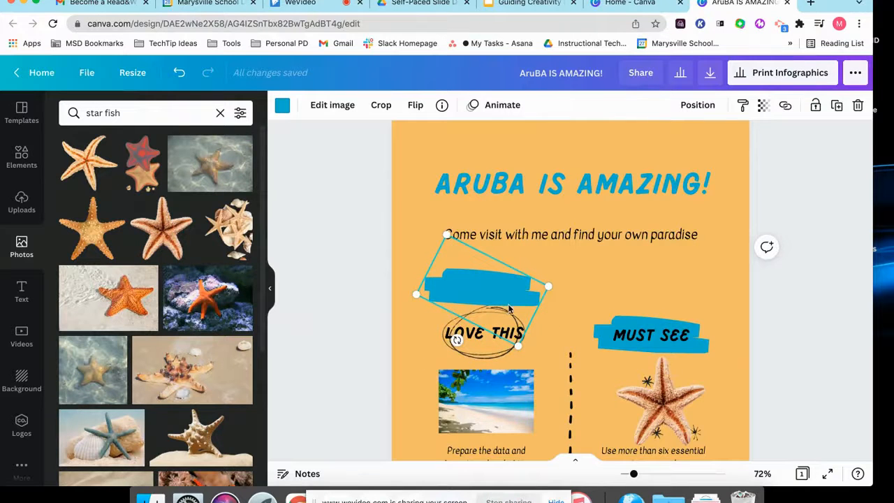
left_click(646, 353, "shift")
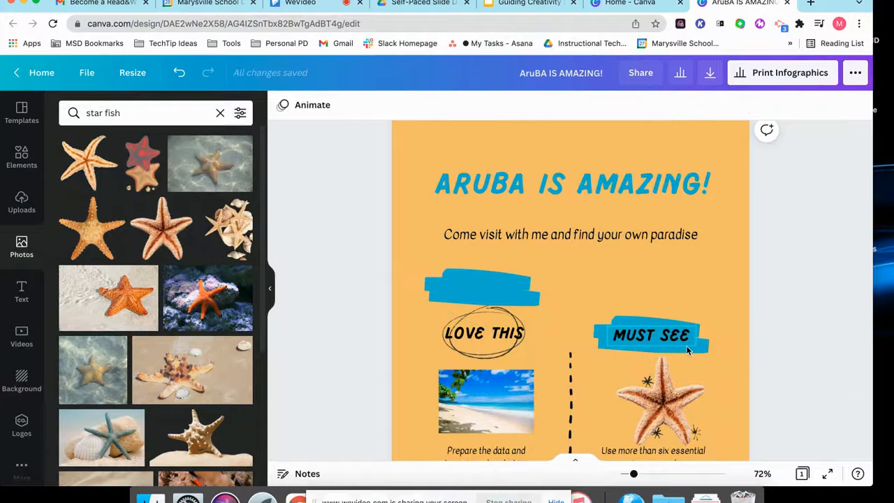
left_click(679, 346)
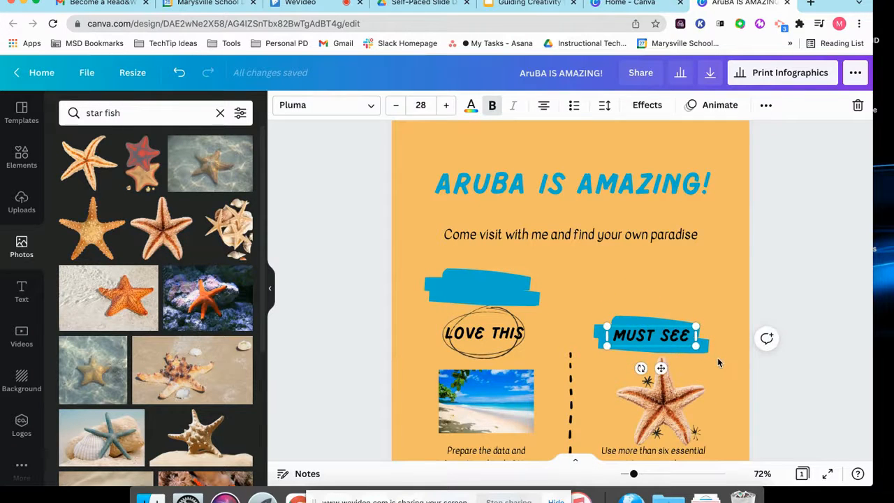
left_click(632, 324)
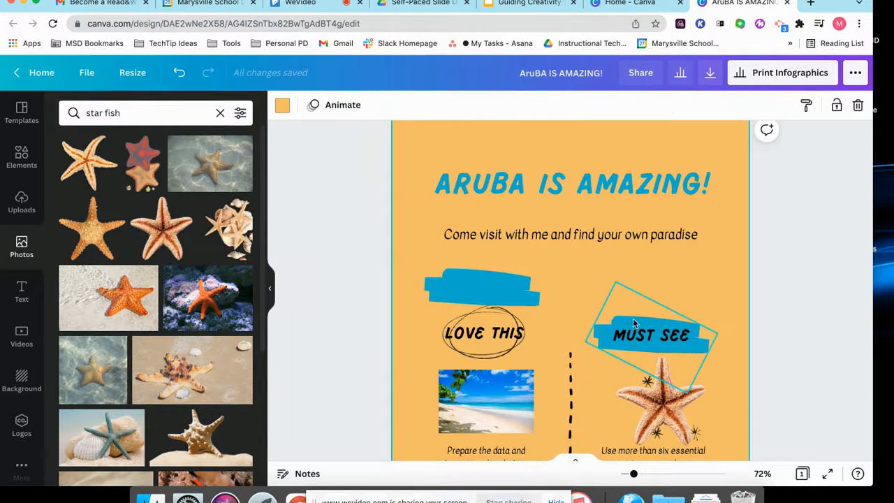
left_click(518, 297, "shift")
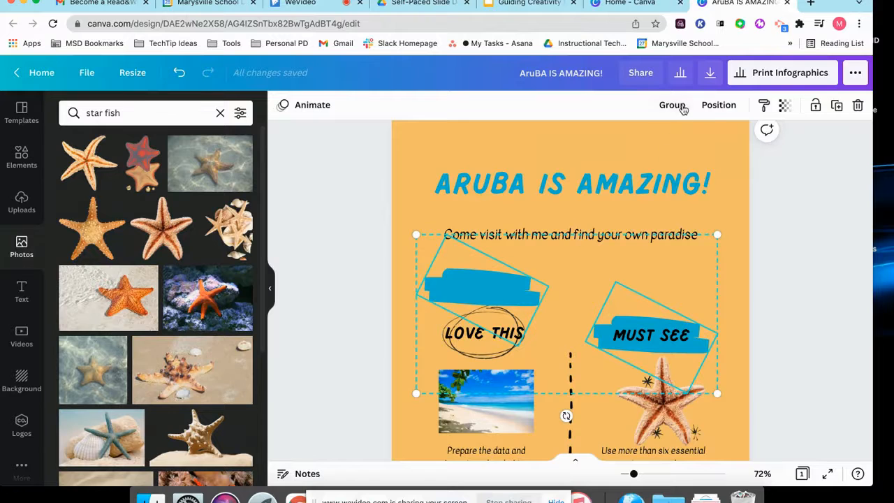
left_click(709, 109)
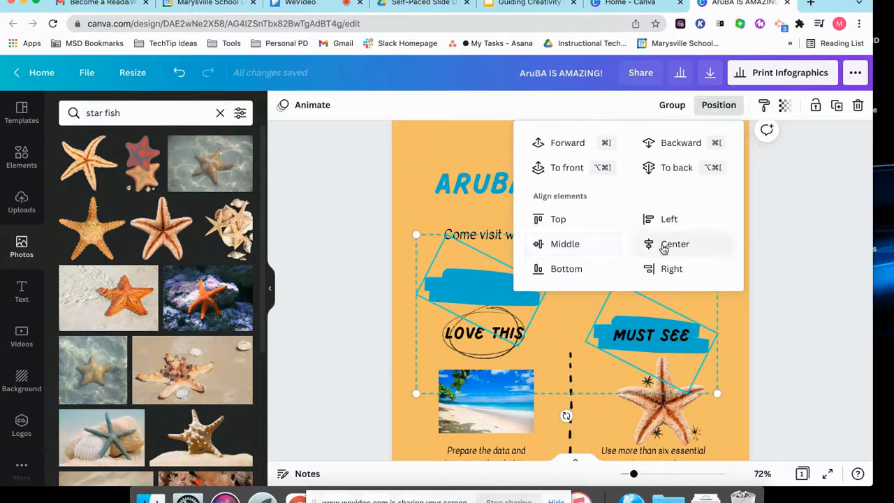
left_click(555, 223)
left_click(795, 323)
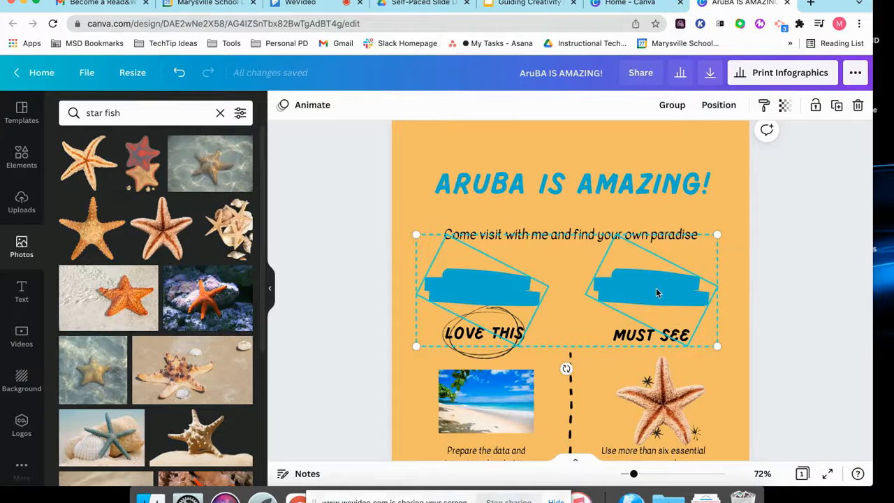
- Move both blue brush strokes down together behind the LOVE THIS and MUST SEE headings
left_click_drag(657, 293, 661, 336)
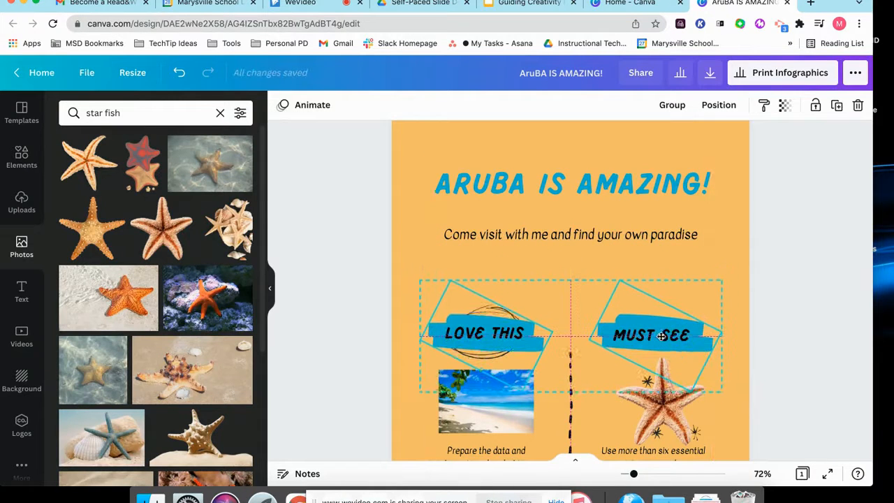
left_click(828, 282)
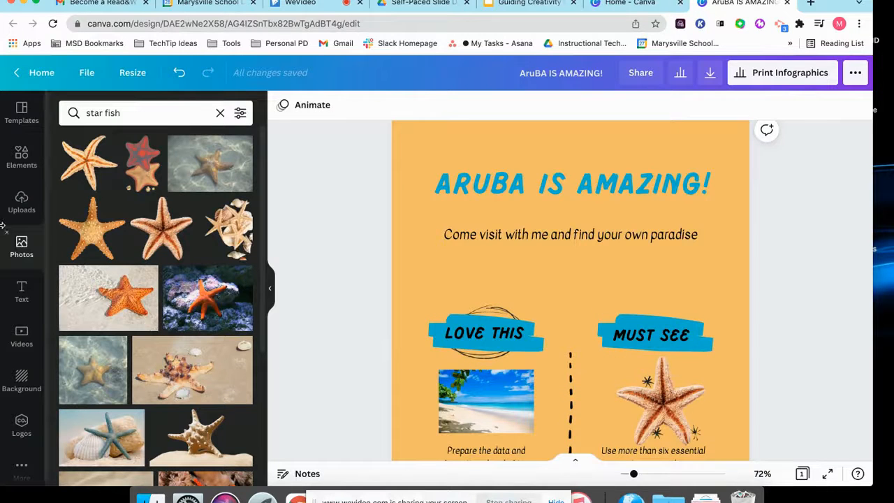
left_click(22, 157)
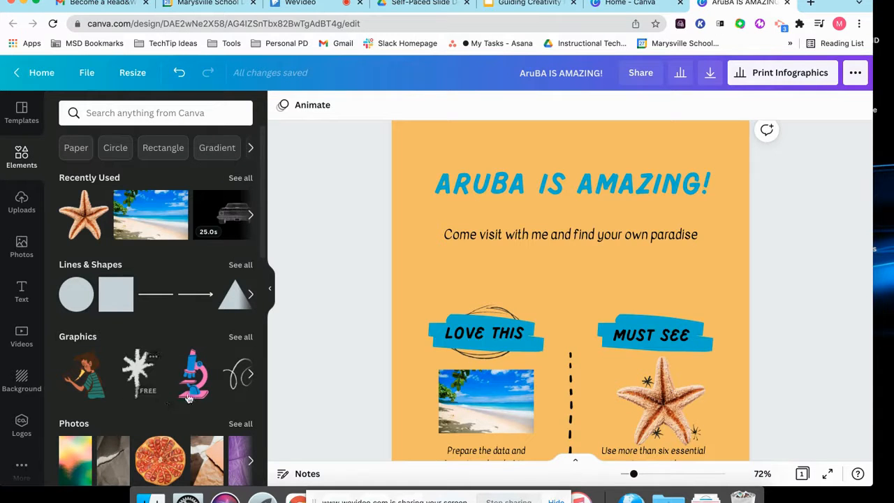
scroll(155, 375, "down", 5)
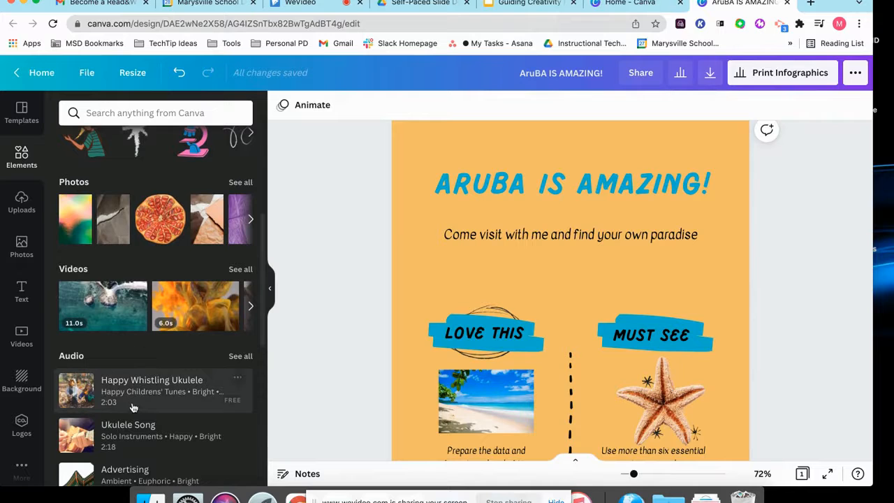
scroll(133, 410, "up", 1)
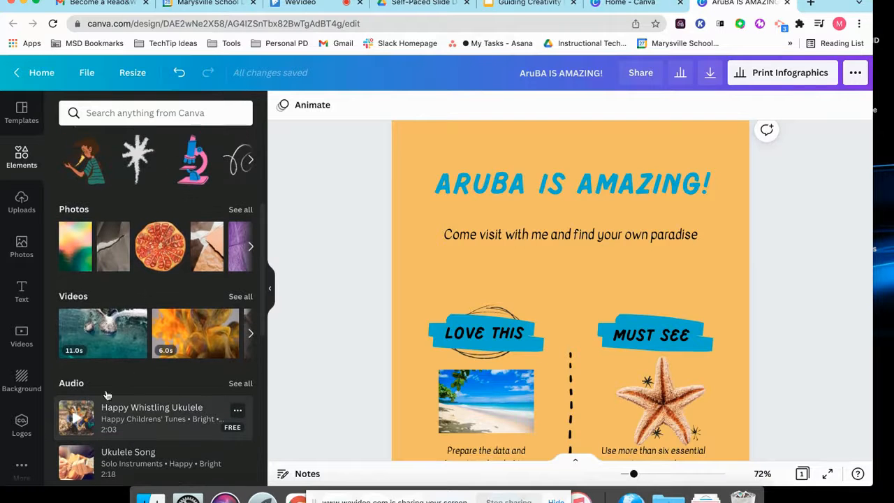
- Try adding the uploaded waving cartoon avatar to the page and undo the insertion
left_click(22, 203)
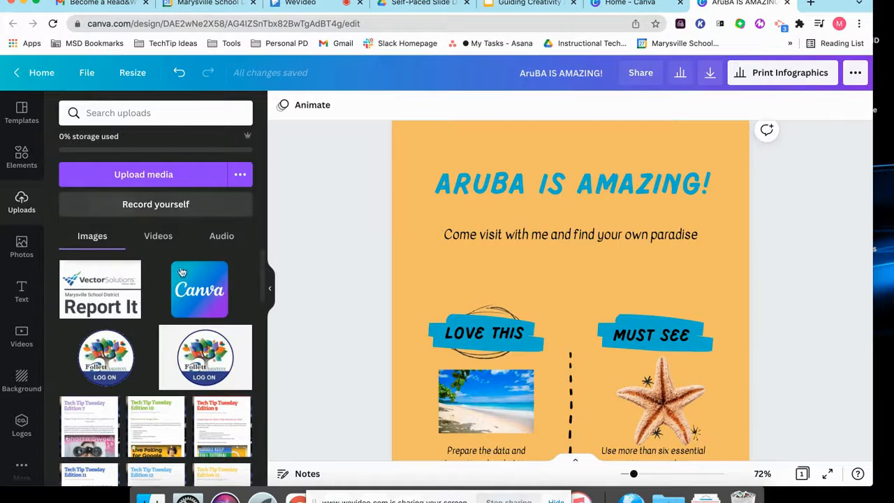
scroll(198, 311, "down", 5)
scroll(198, 311, "down", 10)
scroll(198, 310, "down", 10)
scroll(197, 311, "down", 10)
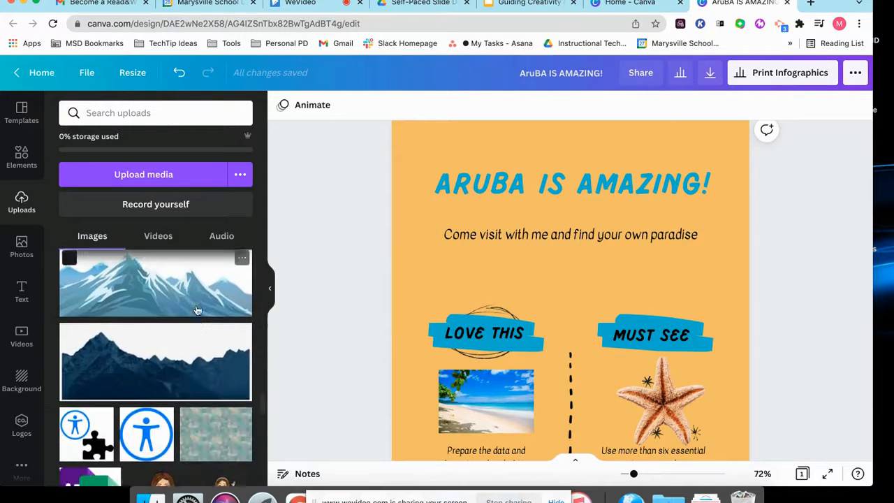
scroll(197, 310, "down", 1)
left_click(231, 454)
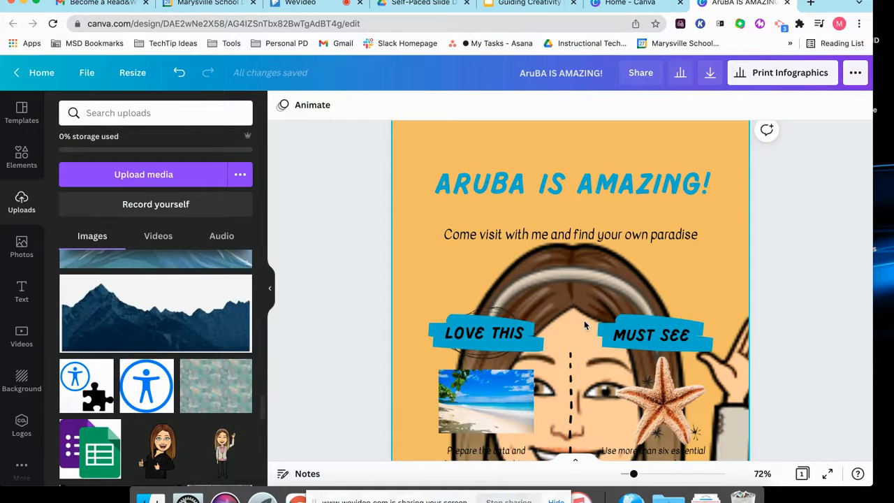
key("super+z")
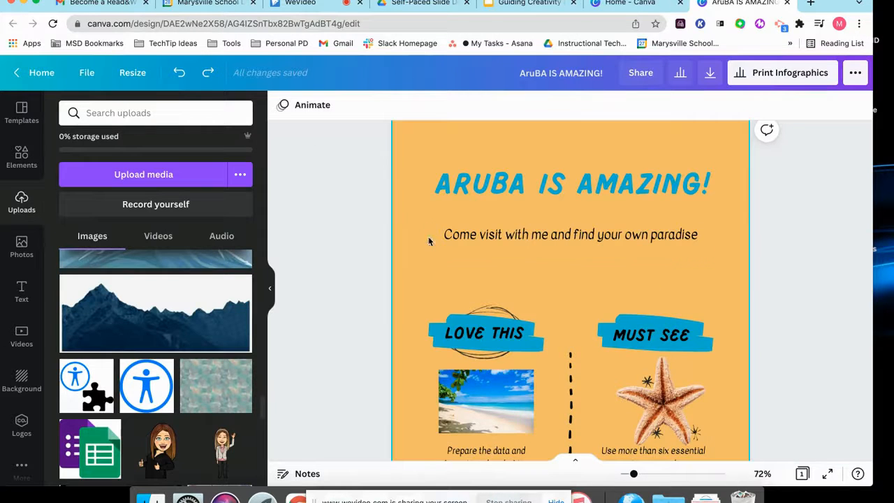
- Preview the Photo Zoom and Breathe animations for the beach photo and look at its link options
left_click(488, 401)
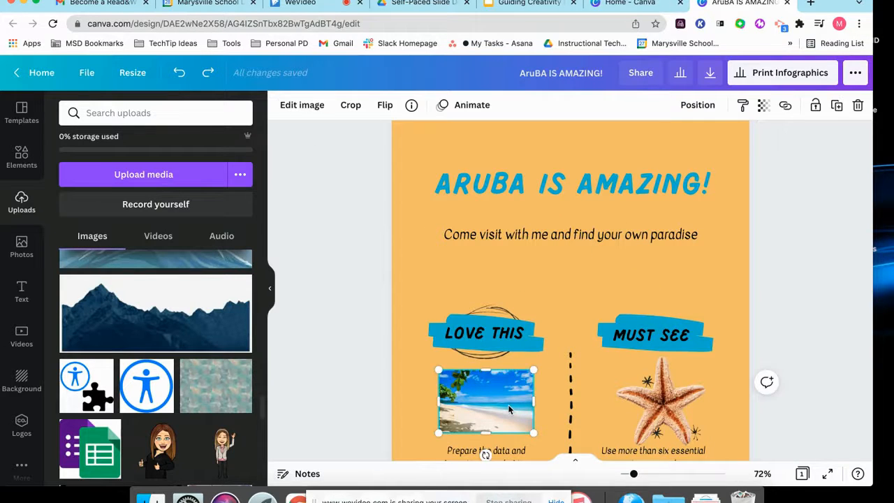
left_click(464, 106)
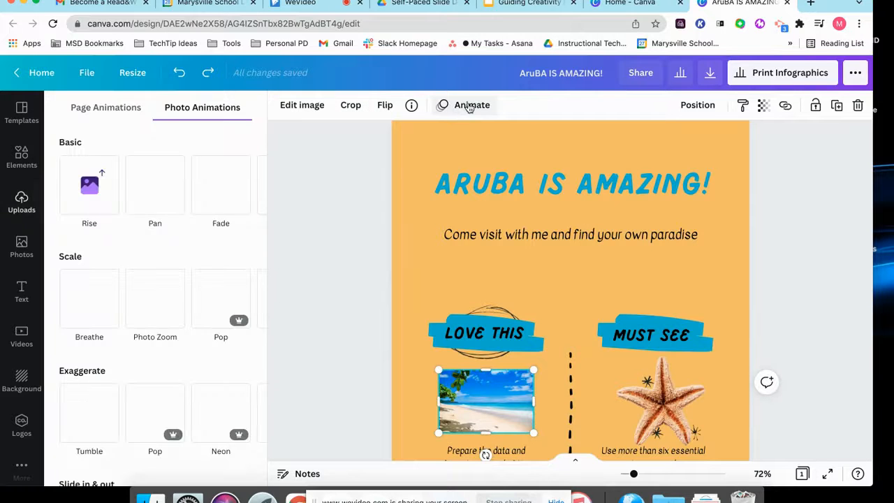
left_click(171, 290)
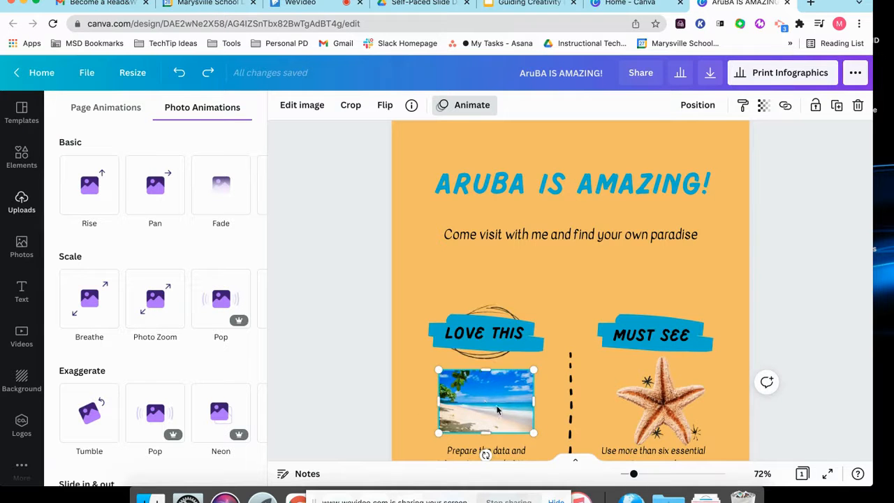
left_click(786, 106)
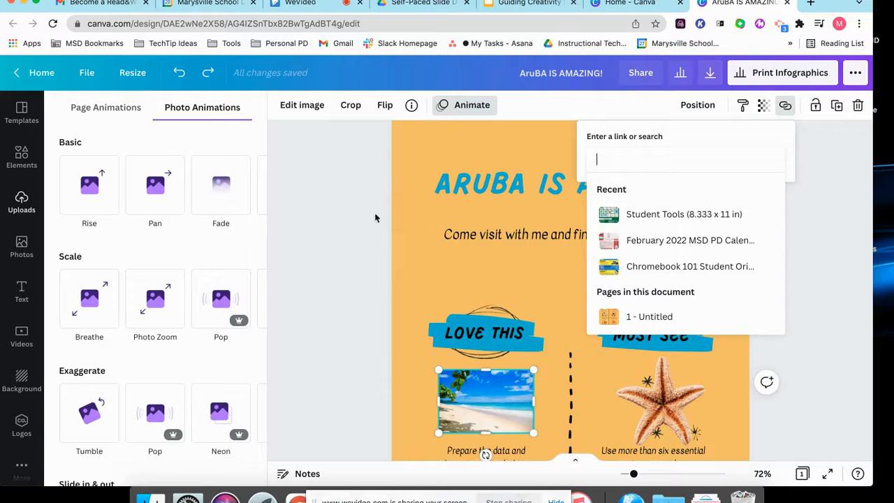
left_click(357, 243)
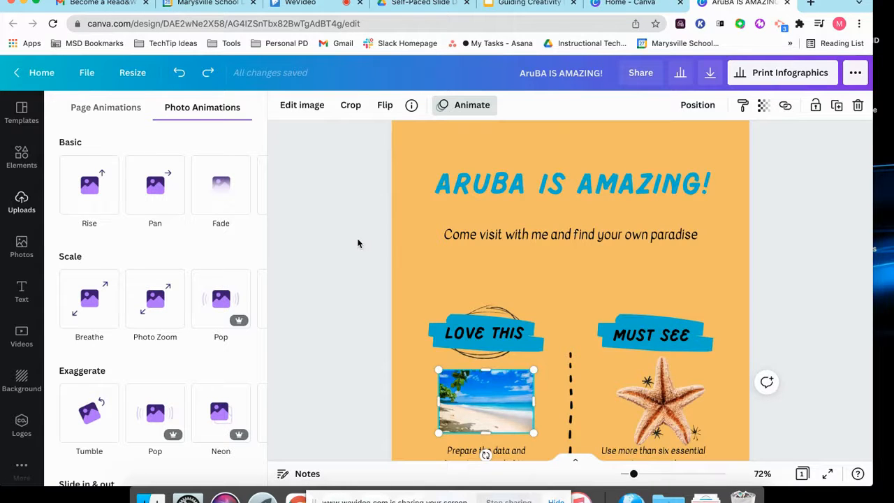
left_click(100, 319)
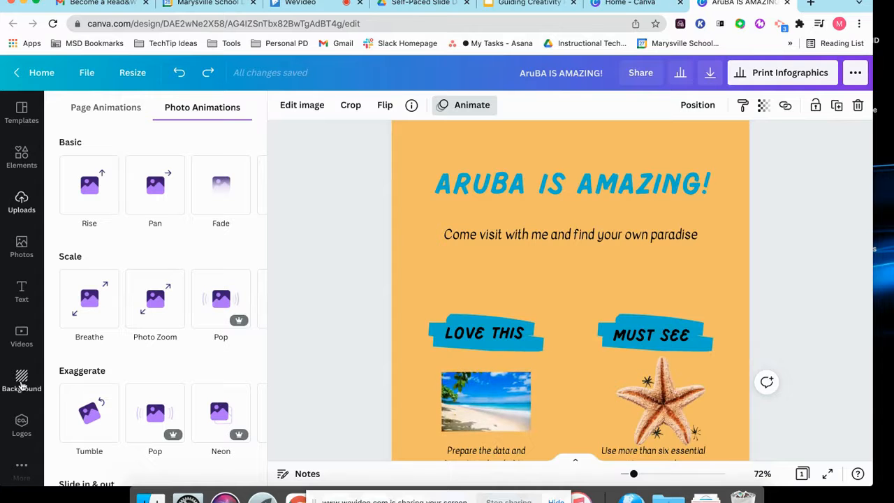
- Try the dusky pink gradient as the page background, and replace it with the blue and white abstract paint image
left_click(22, 386)
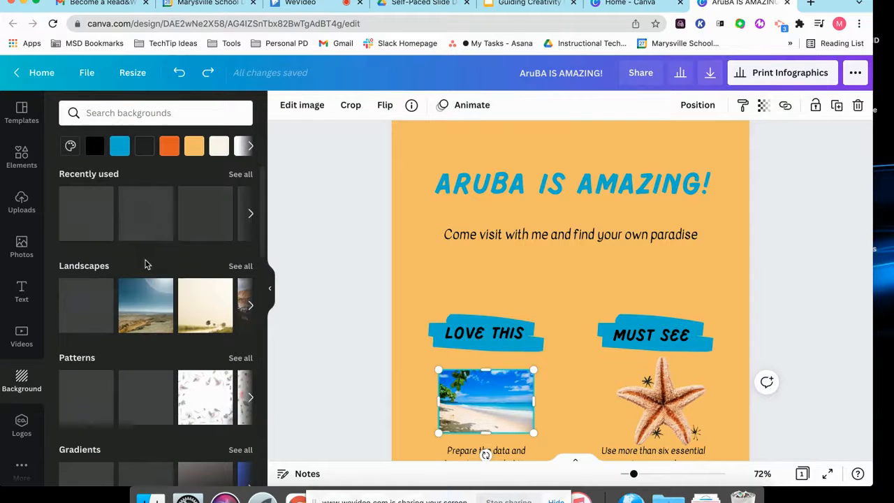
scroll(146, 264, "down", 5)
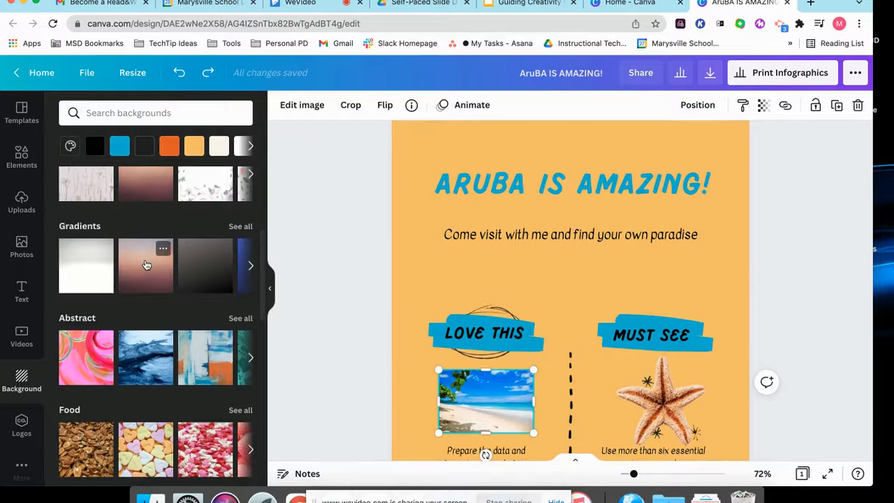
left_click(147, 264)
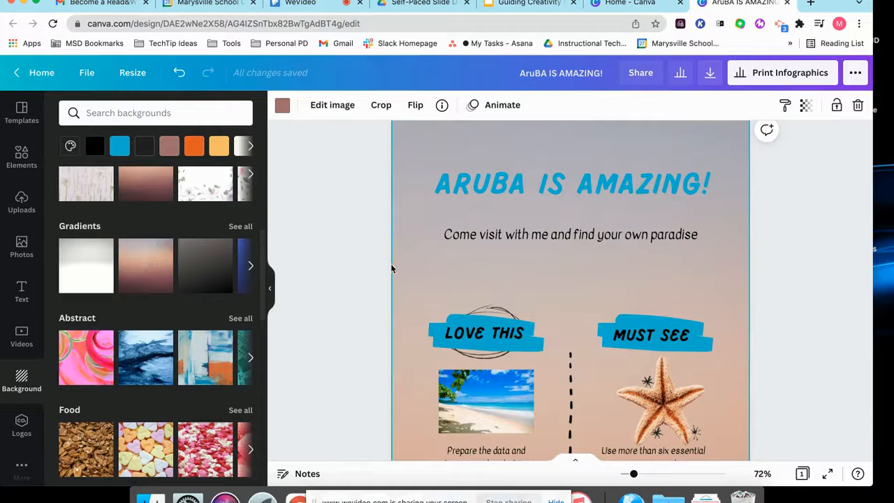
scroll(403, 262, "down", 3)
scroll(403, 263, "down", 5)
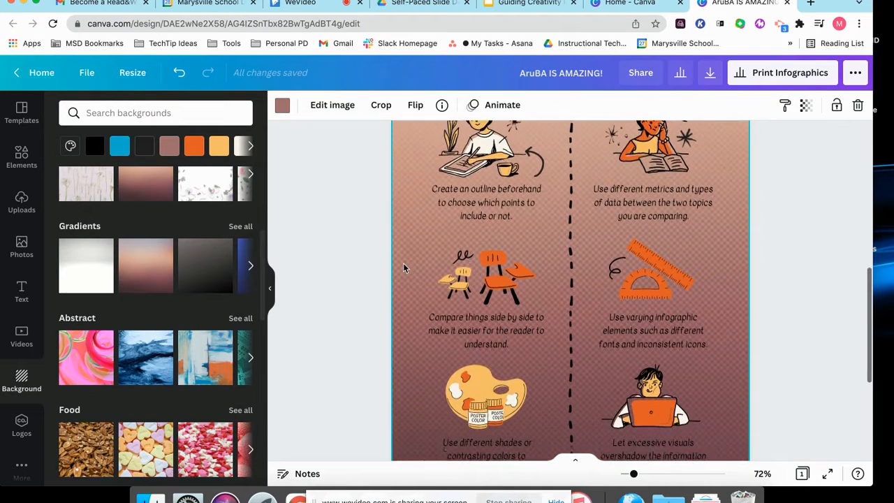
left_click(154, 374)
scroll(492, 413, "up", 5)
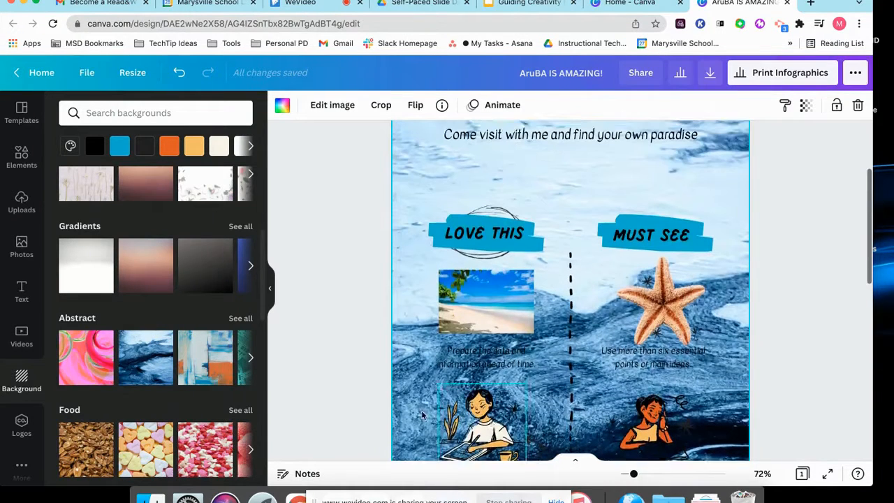
- Replace the page background with the light grey-to-white gradient and check the whole page
left_click(78, 277)
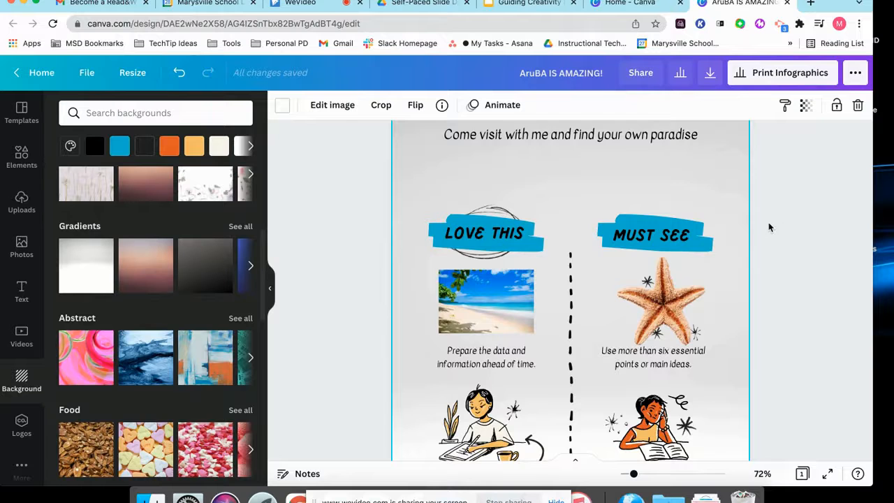
scroll(828, 215, "up", 3)
scroll(828, 214, "up", 2)
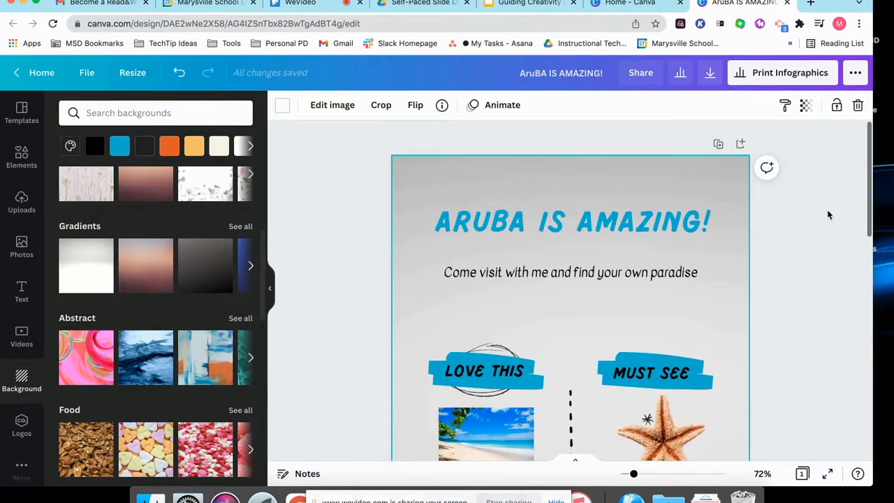
scroll(828, 214, "down", 15)
scroll(828, 215, "up", 15)
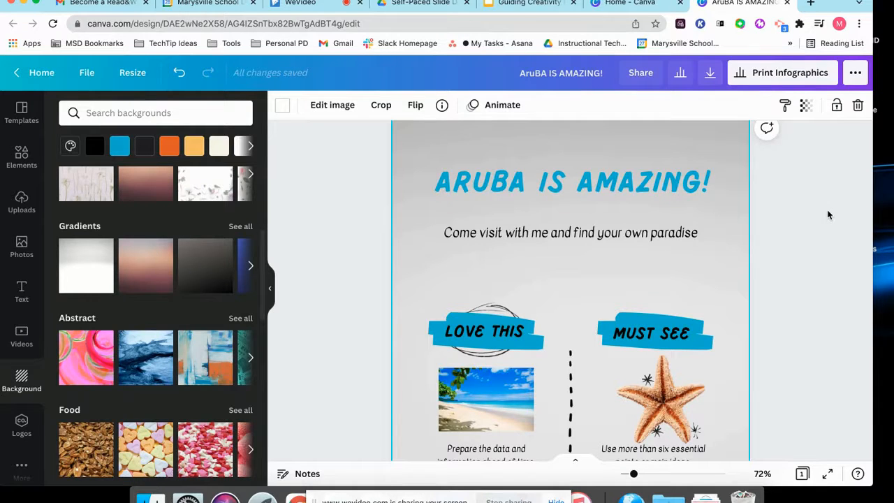
- Look through the design's sharing settings, the available download file types and the publishing options
left_click(636, 82)
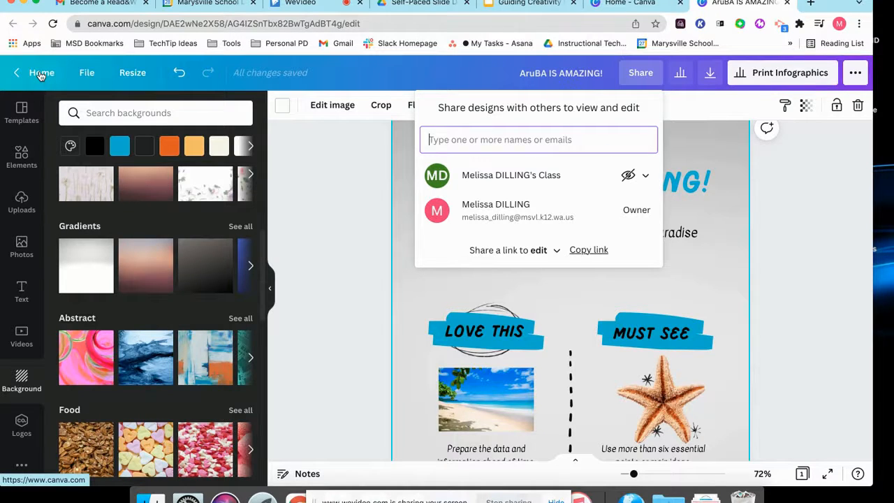
left_click(709, 82)
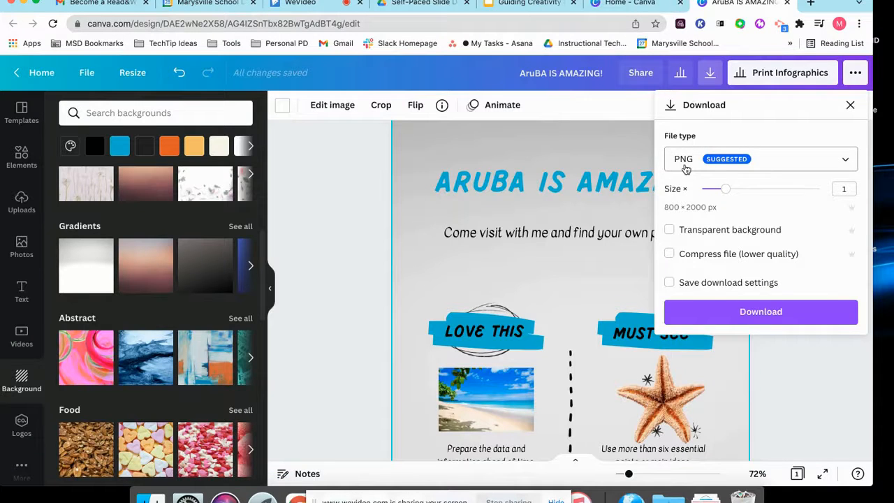
left_click(686, 166)
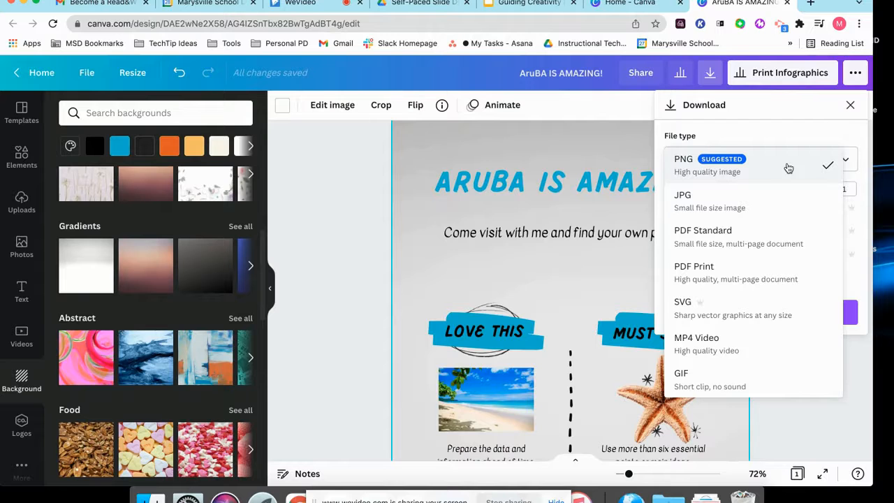
left_click(854, 77)
left_click(854, 76)
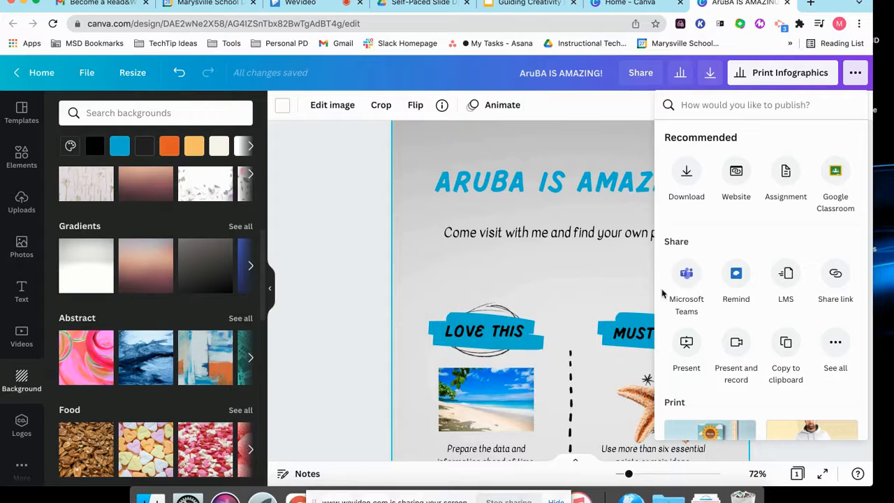
- Replace the LOVE THIS heading text with "ADD TITLE"
left_click(474, 340)
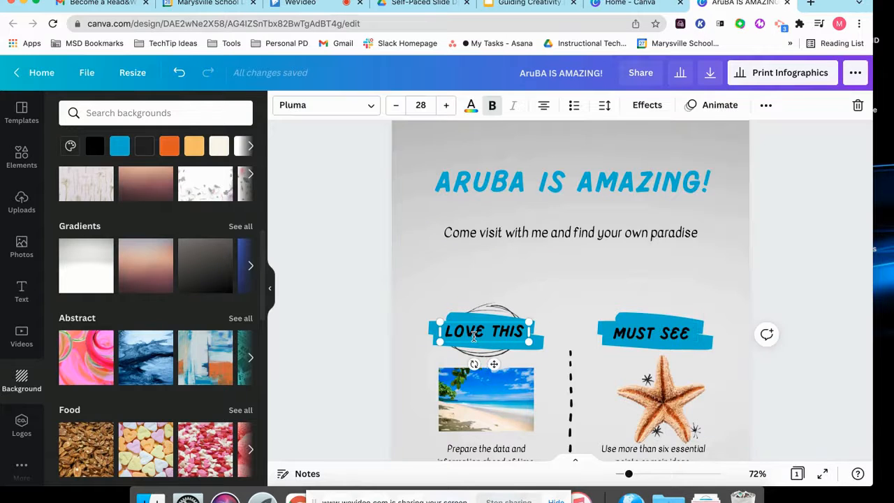
double_click(475, 337)
key("BackSpace")
key("BackSpace")
key("BackSpace")
key("BackSpace")
key("BackSpace")
type("ADD TITLE")
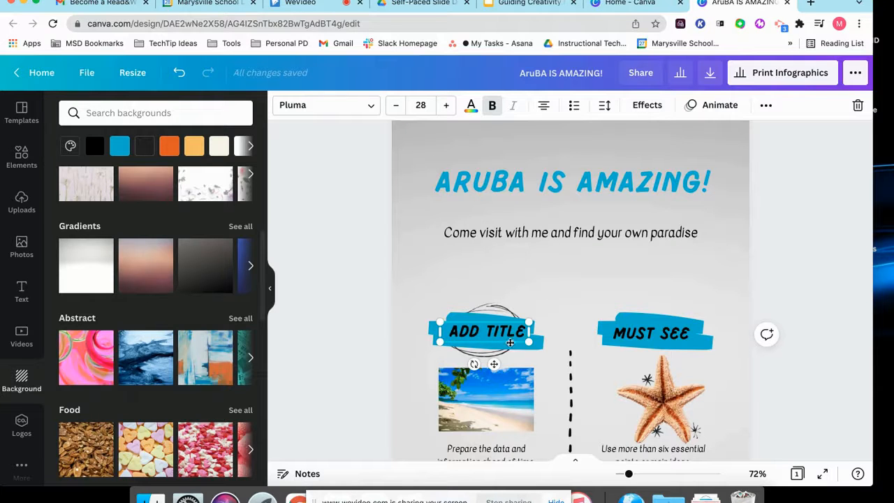
- Replace the caption under the beach photo with "ADD DETAILS"
scroll(491, 418, "down", 2)
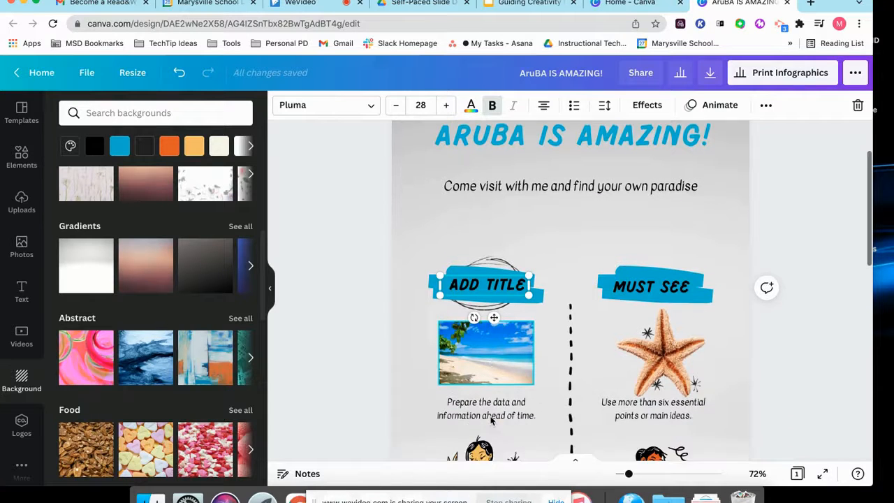
left_click(487, 411)
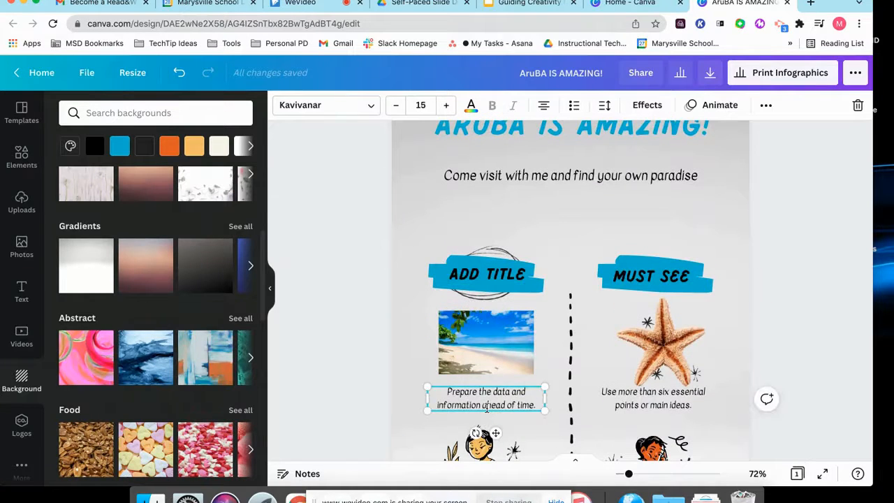
triple_click(487, 408)
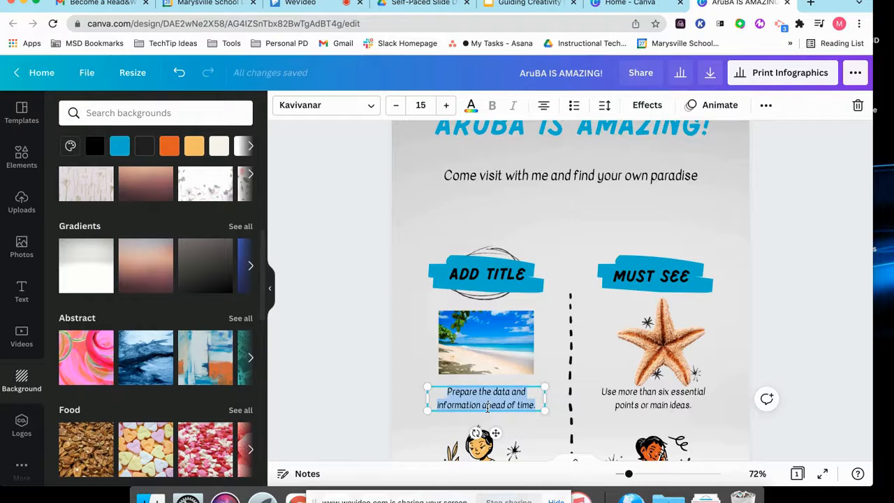
type("ADD DETAILS")
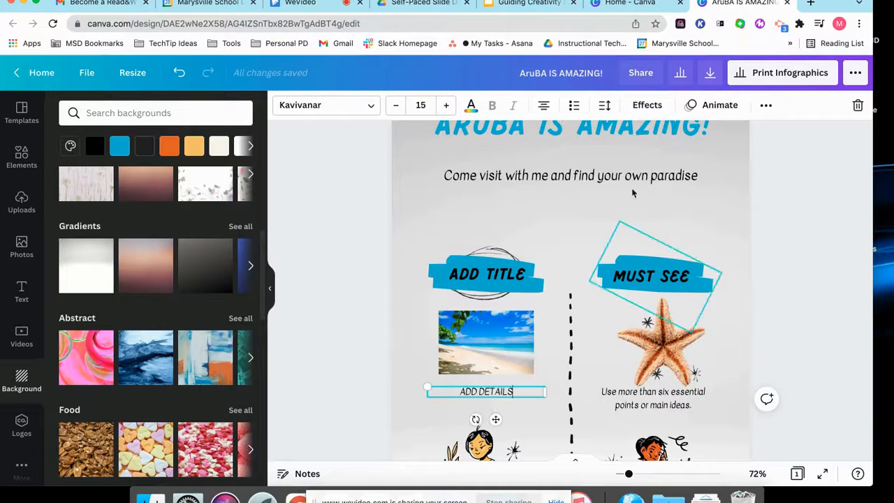
- Preview sharing the design to Google Classroom and close the class selection window without sharing
left_click(853, 75)
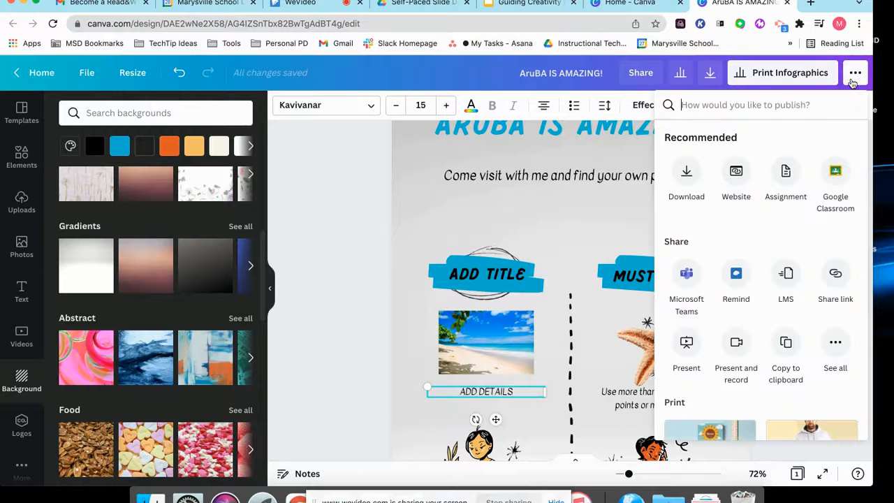
left_click(834, 182)
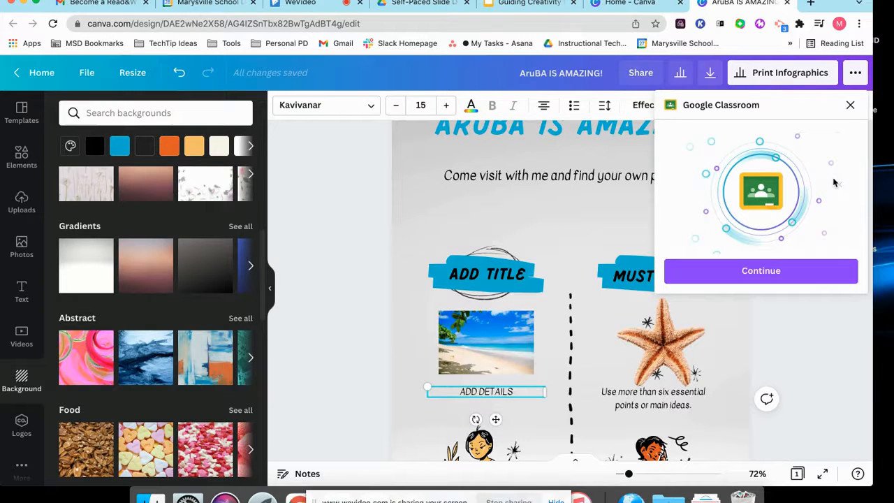
left_click(764, 278)
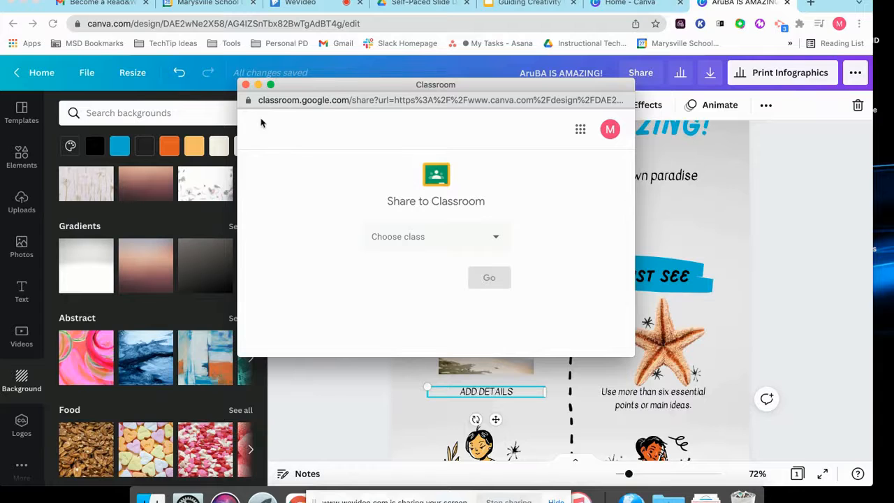
left_click(245, 85)
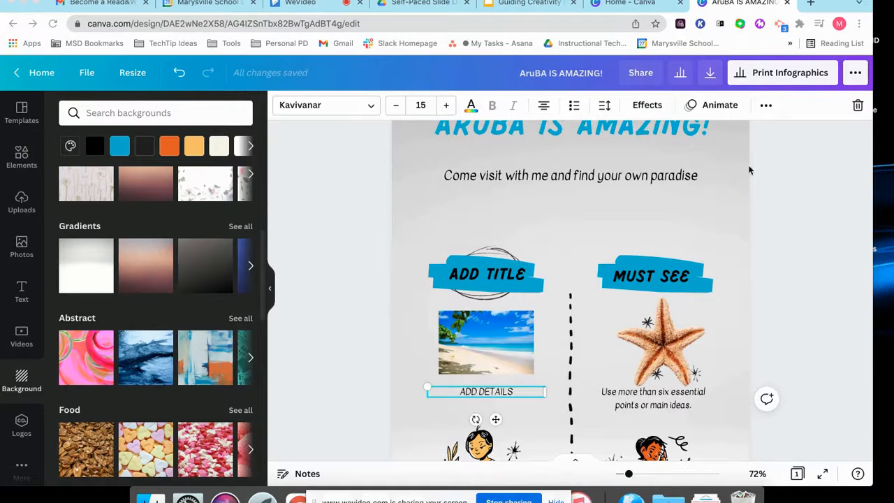
- Examine the full list of publishing destinations, including Google Drive, Microsoft PowerPoint and Embed
left_click(855, 73)
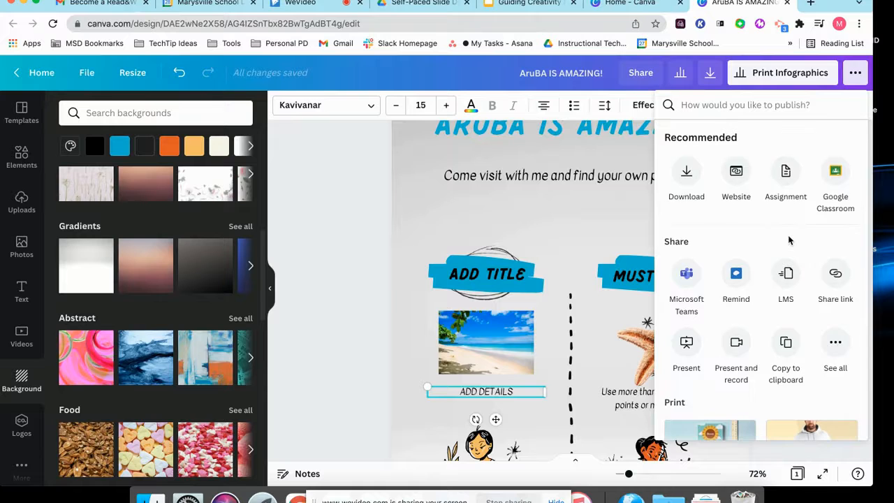
scroll(789, 240, "down", 3)
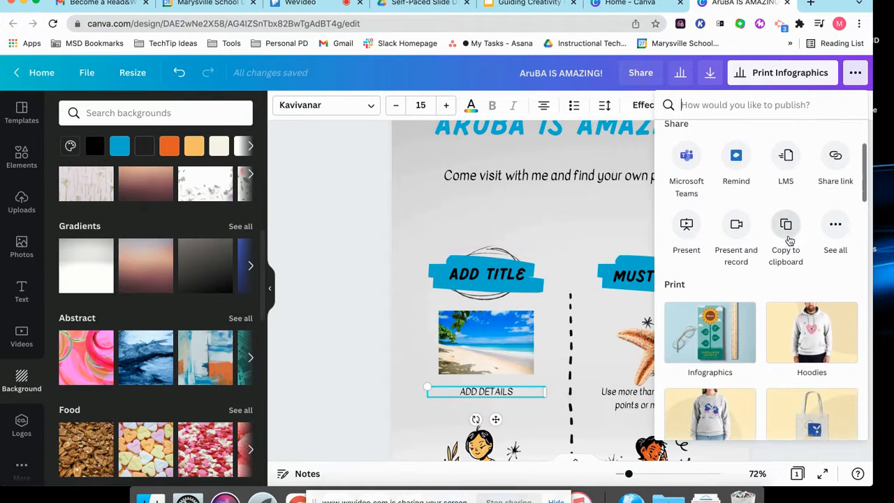
left_click(836, 224)
scroll(702, 230, "down", 5)
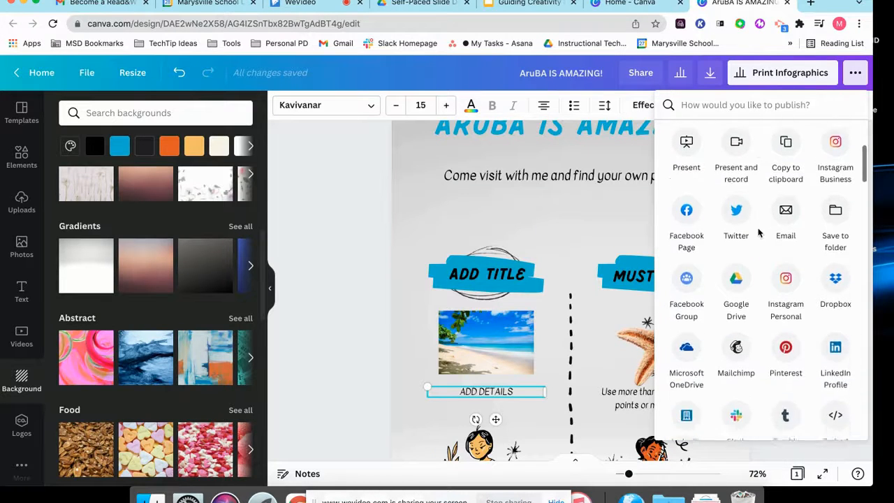
scroll(758, 233, "up", 1)
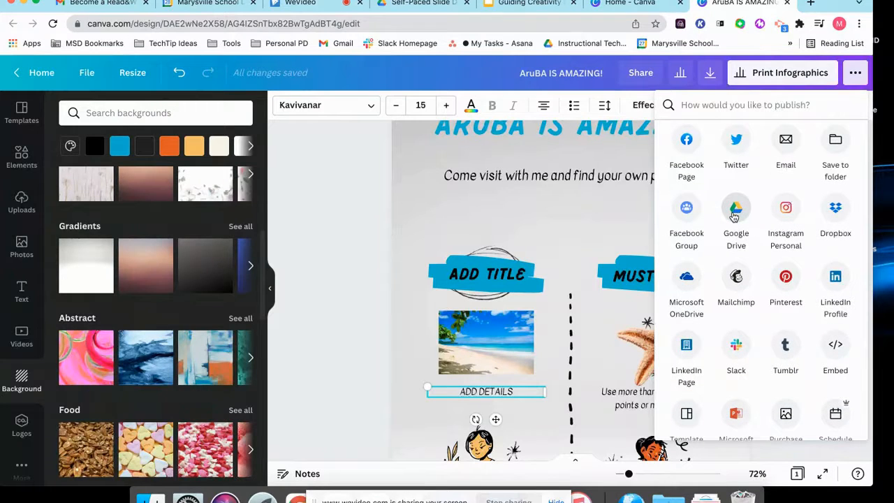
scroll(734, 217, "down", 4)
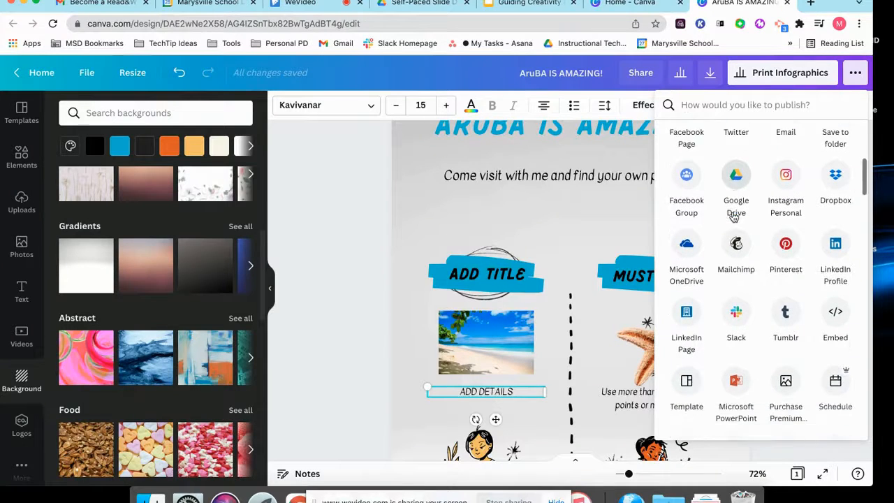
scroll(733, 217, "down", 1)
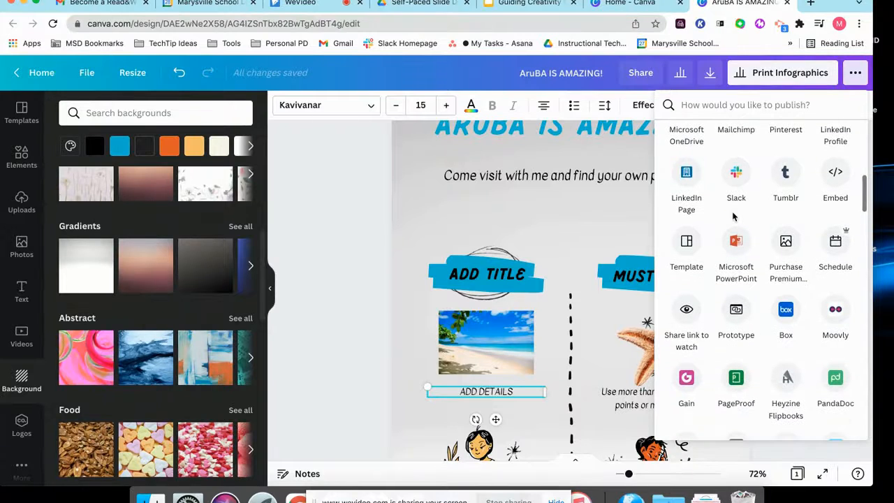
scroll(733, 218, "down", 3)
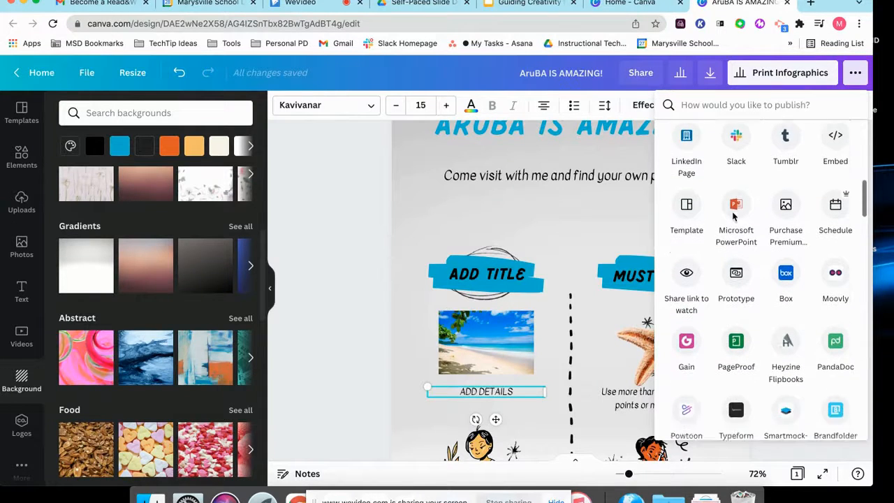
scroll(838, 210, "up", 3)
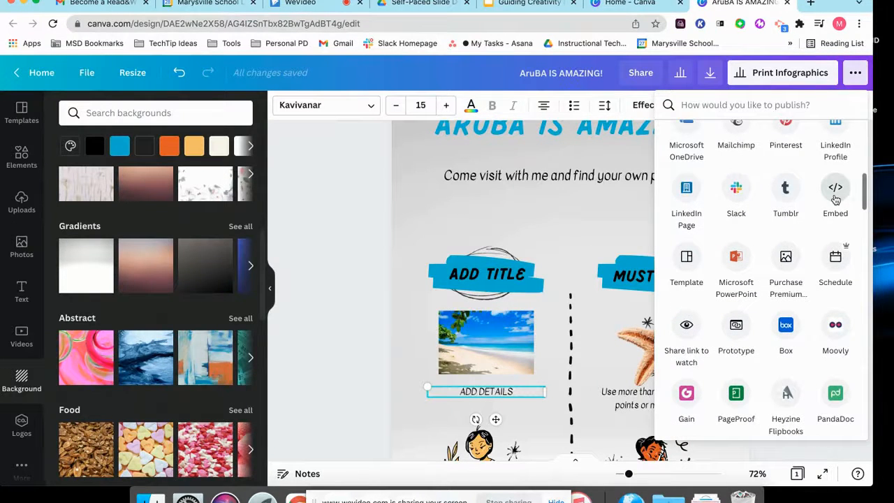
- Publish the design for embedding and copy its HTML embed code
left_click(835, 199)
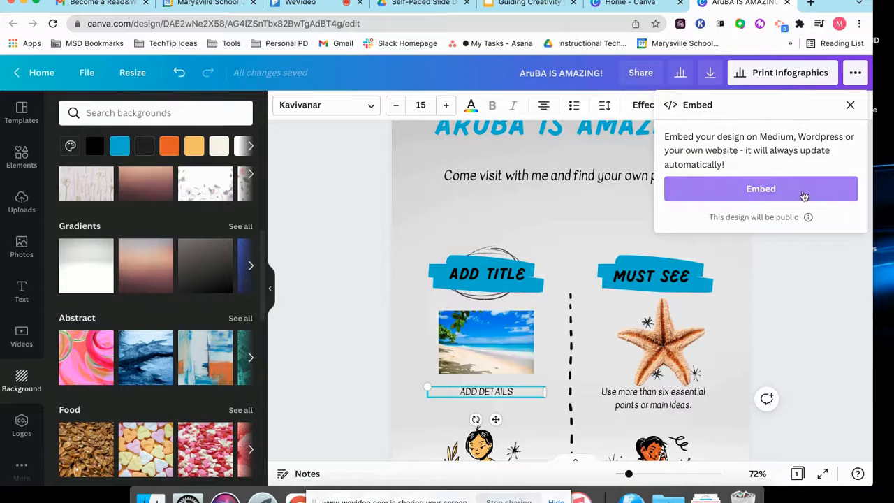
left_click(804, 196)
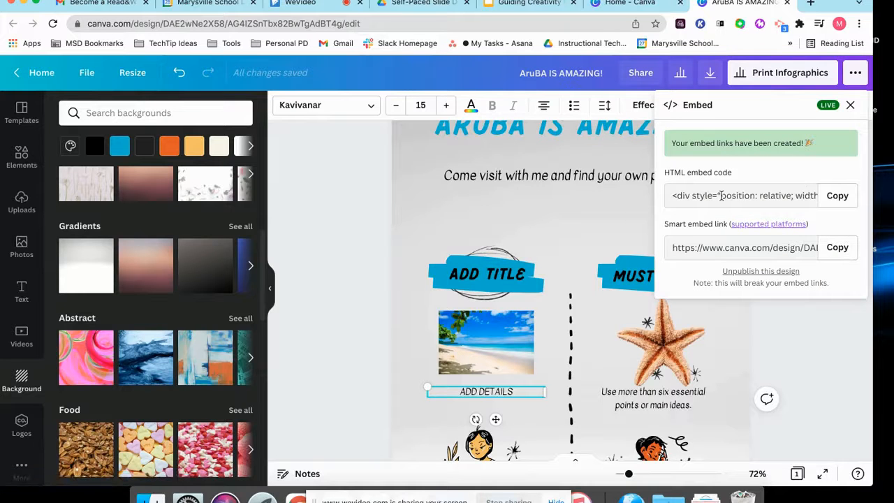
left_click(833, 197)
left_click(850, 106)
- Find the Website publishing option with "web", open the design as a Presentation-style website and select its web address
left_click(855, 74)
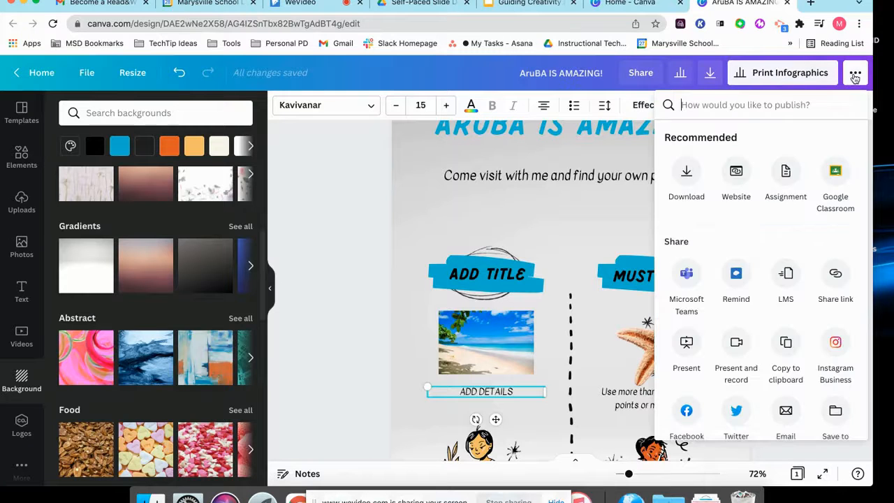
type("web")
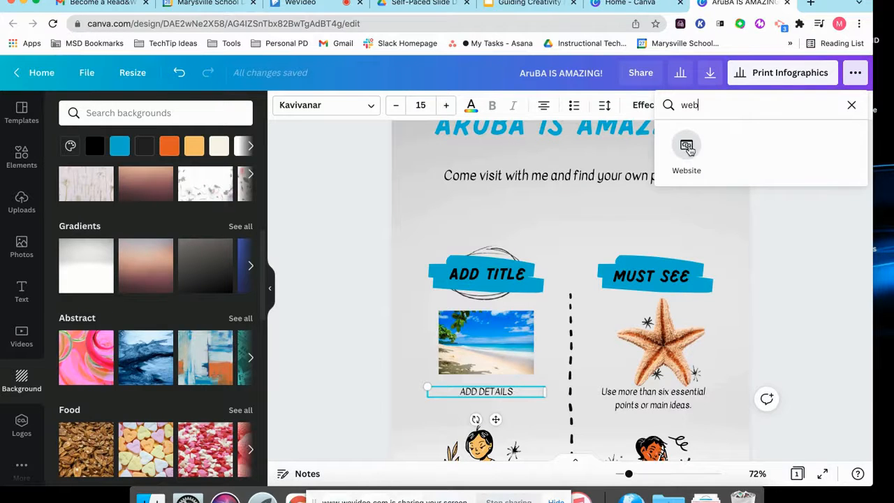
left_click(688, 147)
left_click(769, 363)
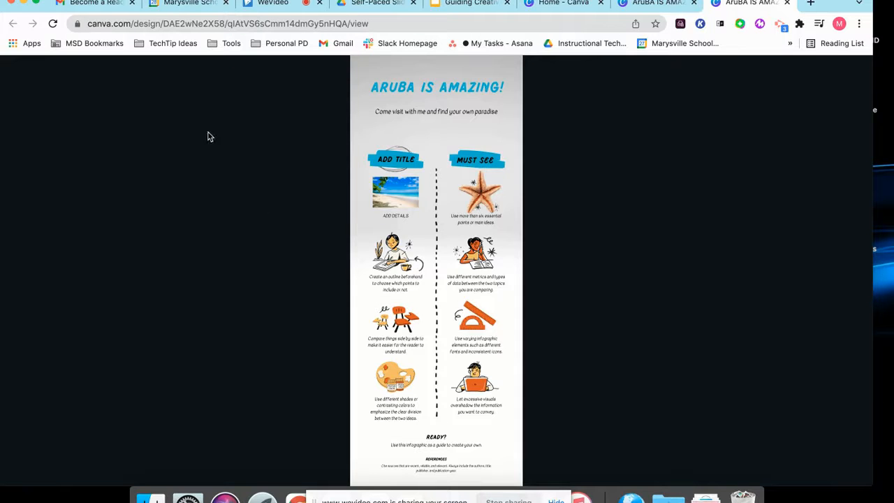
left_click(171, 23)
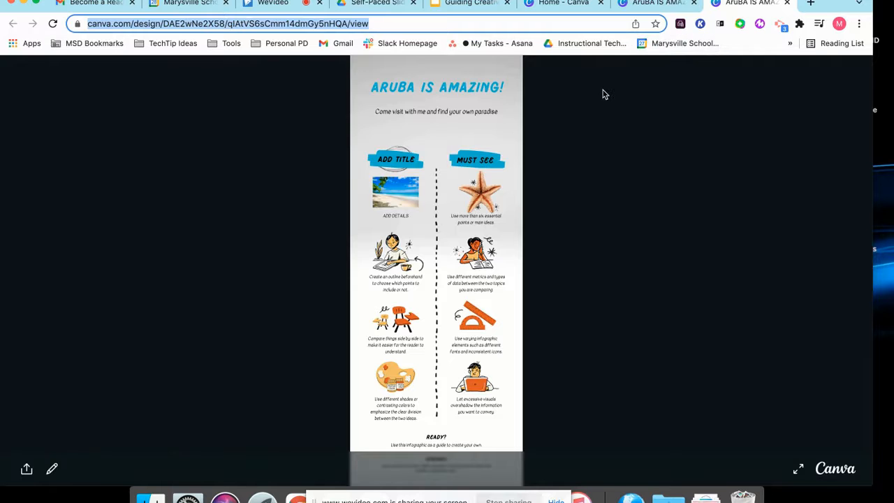
- Return to the design editor and review who the design can be shared with
left_click(644, 8)
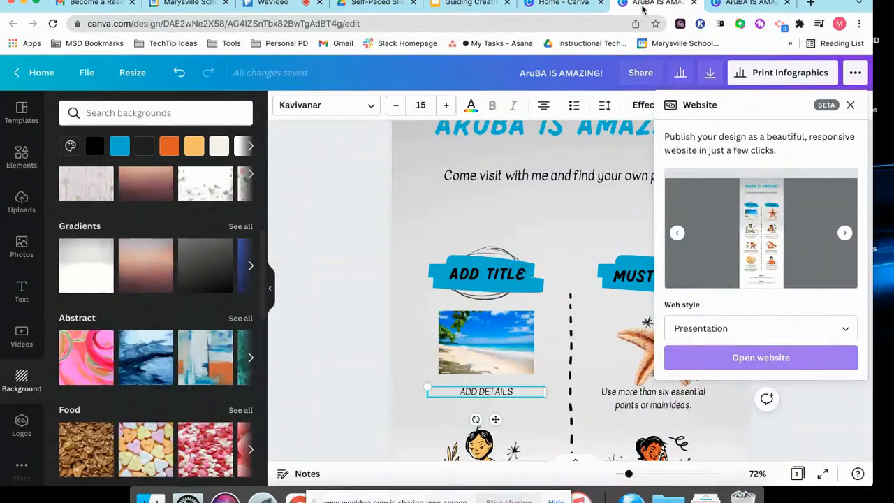
left_click(413, 222)
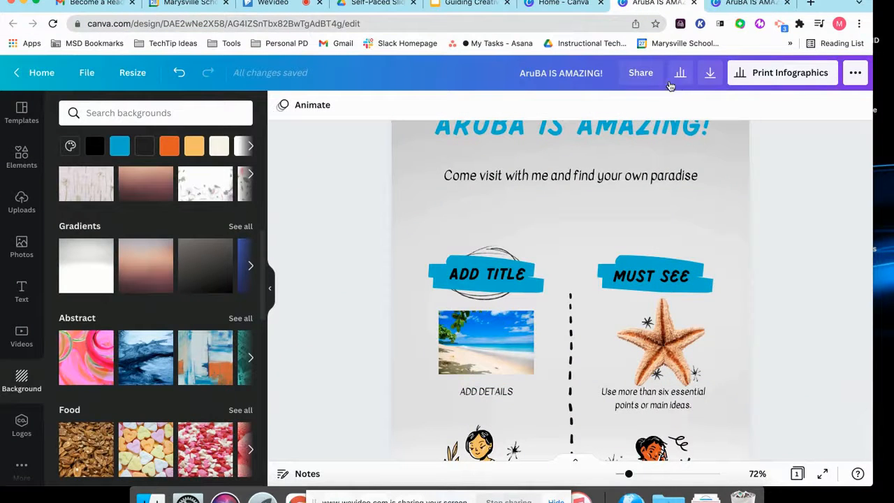
left_click(641, 74)
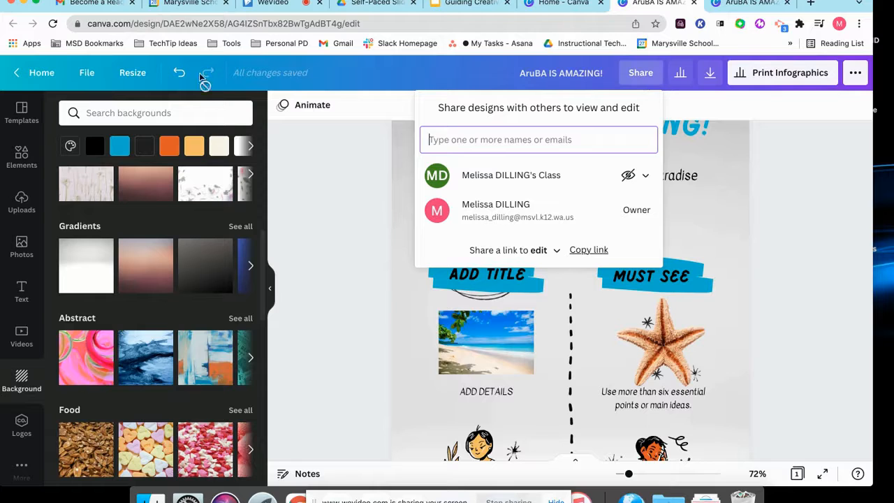
left_click(319, 221)
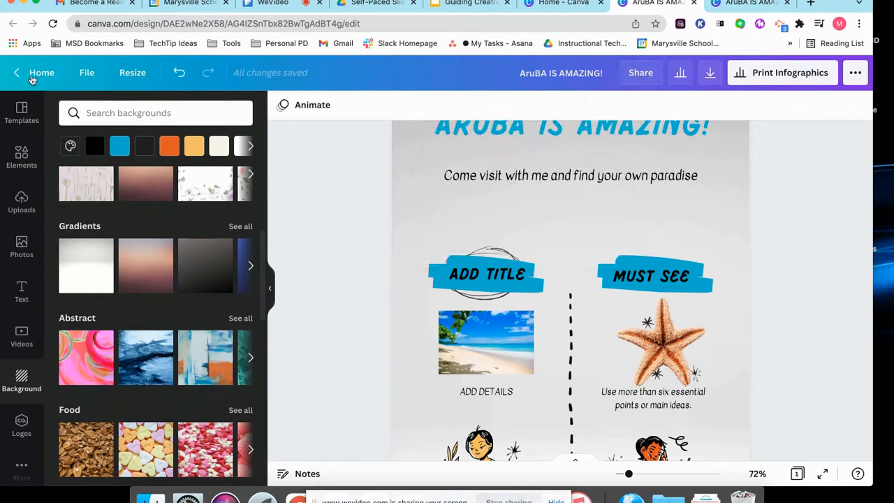
- Return to the Canva home page and look through the suggested design types, recent designs and Presentations category
left_click(33, 77)
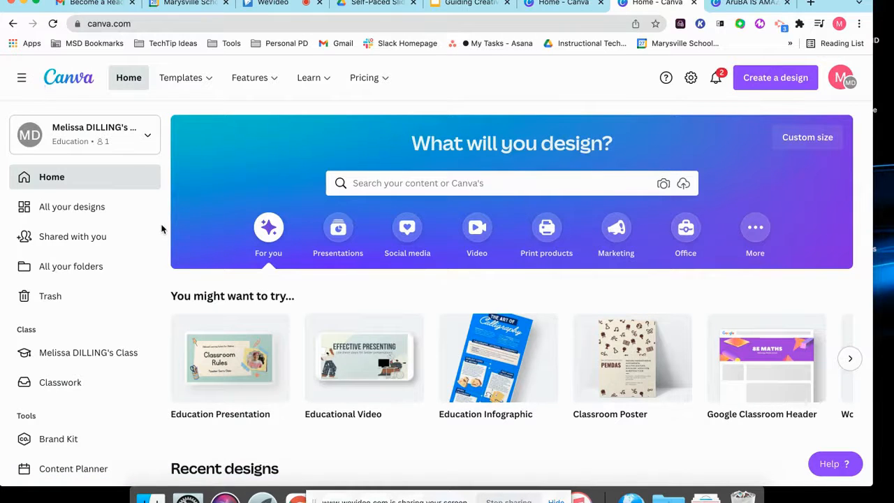
scroll(162, 228, "down", 3)
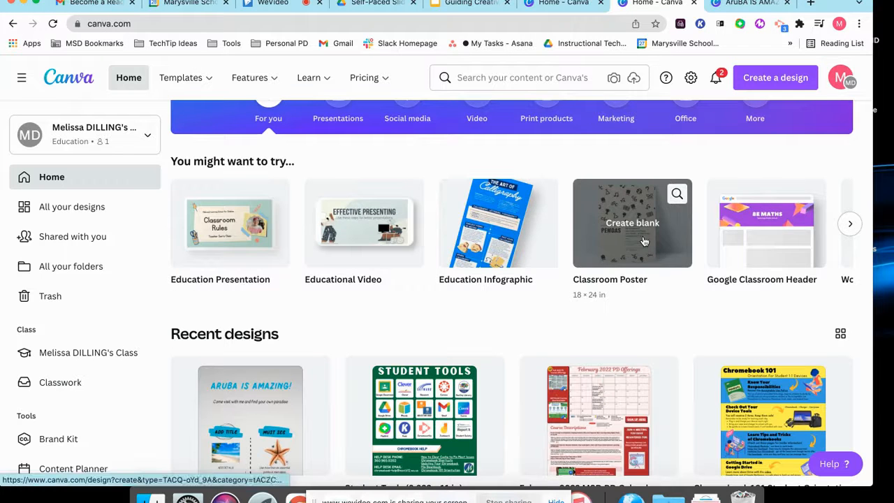
scroll(515, 296, "down", 1)
scroll(515, 296, "up", 2)
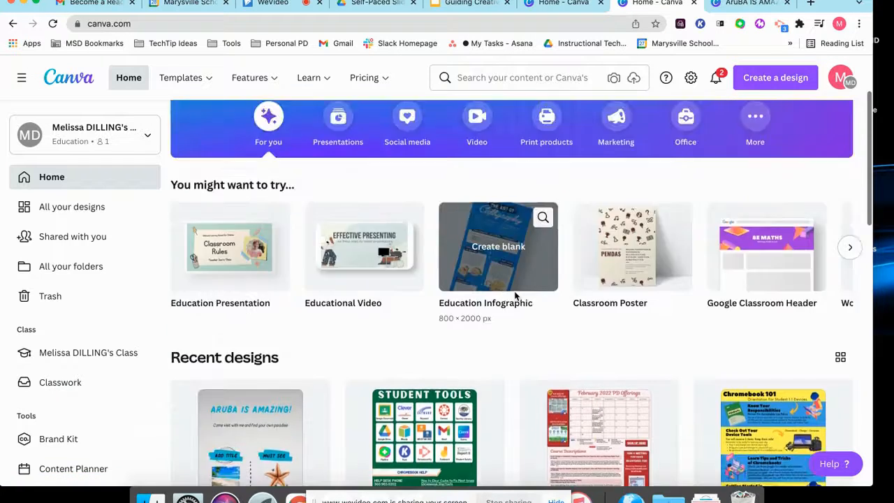
scroll(515, 295, "up", 2)
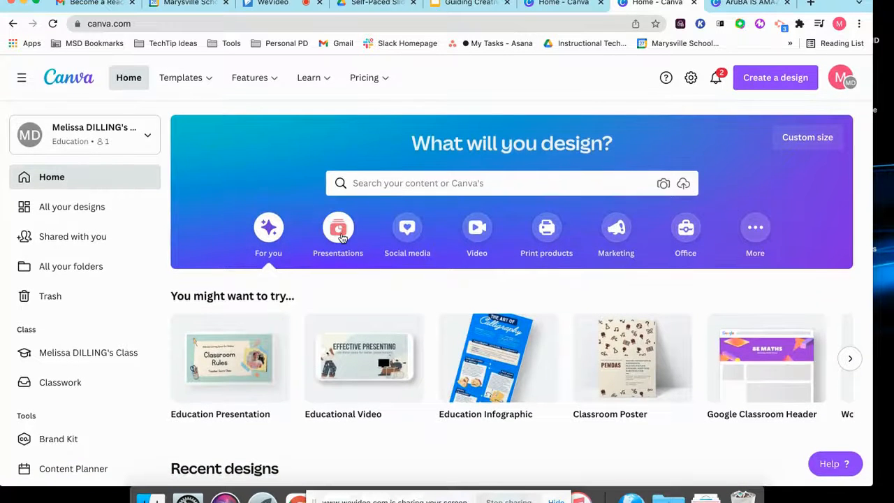
left_click(339, 233)
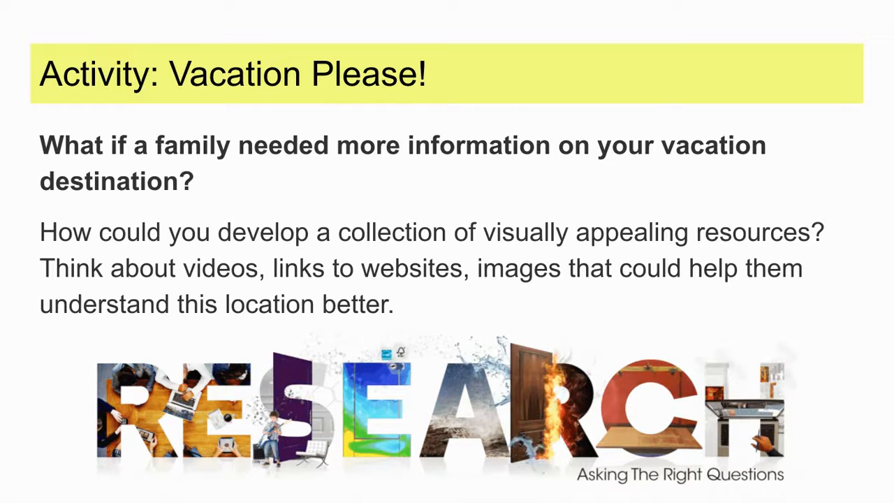
- Switch to Kami through the kamiapp.com link on the "Activity: Kami" slide and sign in
key("Right")
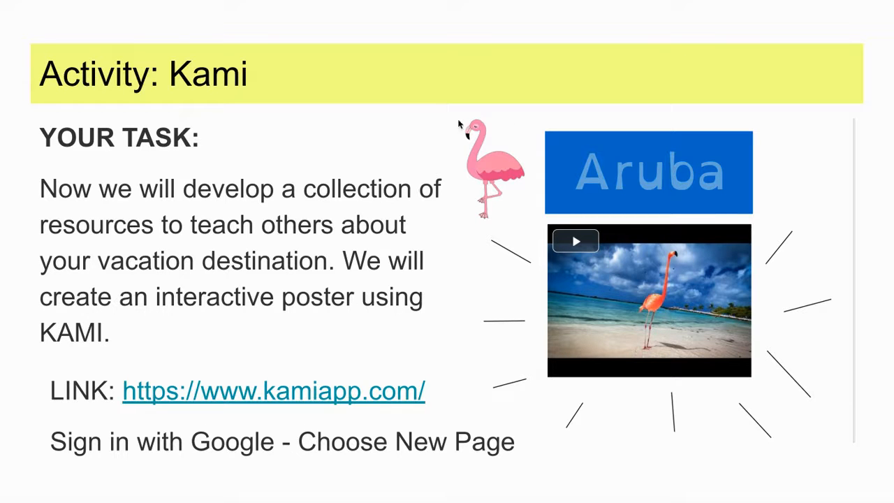
left_click(277, 394)
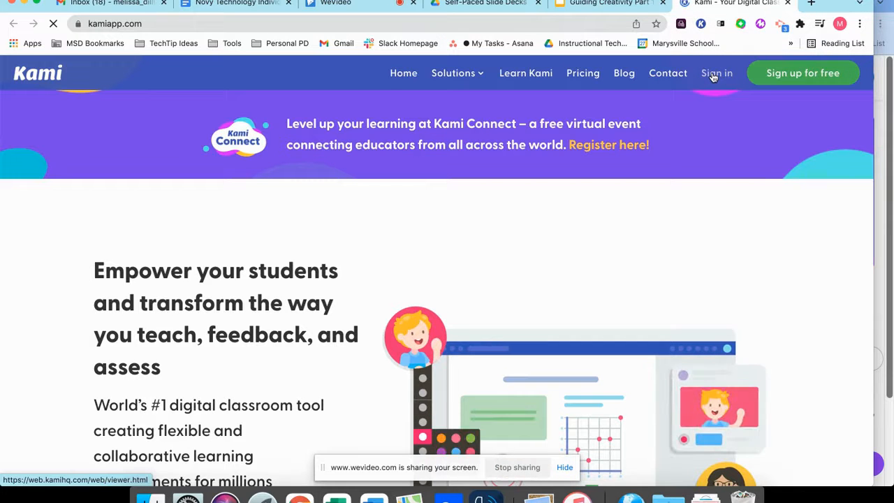
left_click(714, 77)
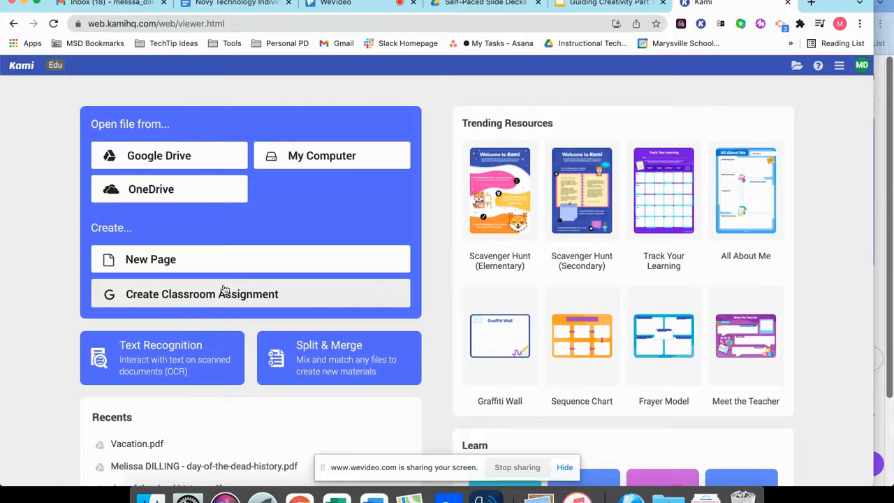
- Look over the Kami start page's file sources, recent files, trending resources and Learn tutorials
scroll(620, 295, "down", 2)
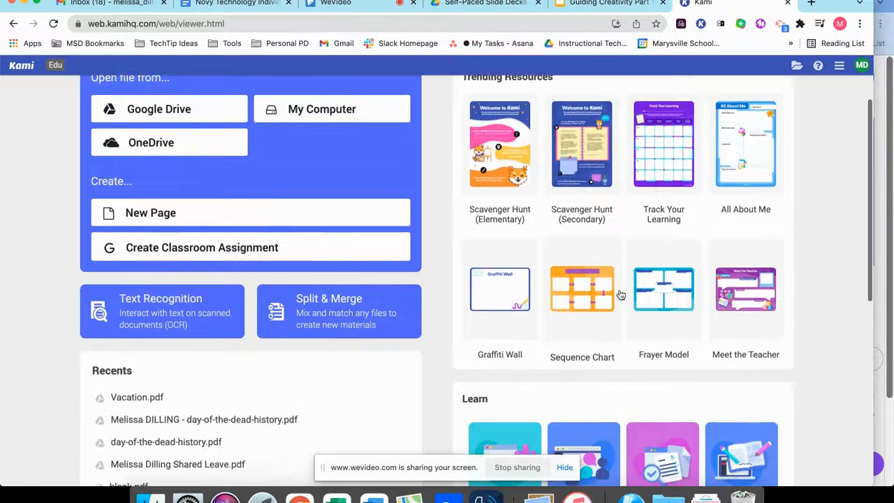
scroll(621, 295, "down", 10)
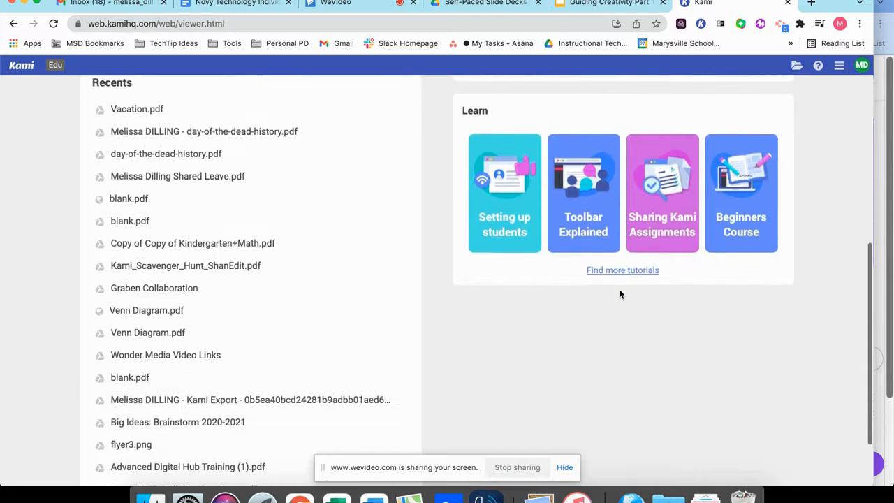
scroll(620, 294, "up", 5)
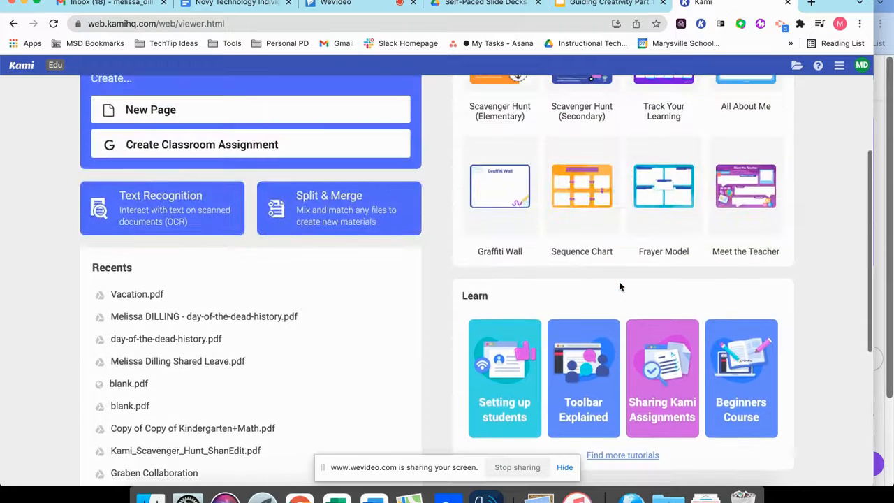
scroll(619, 286, "up", 4)
scroll(620, 287, "down", 5)
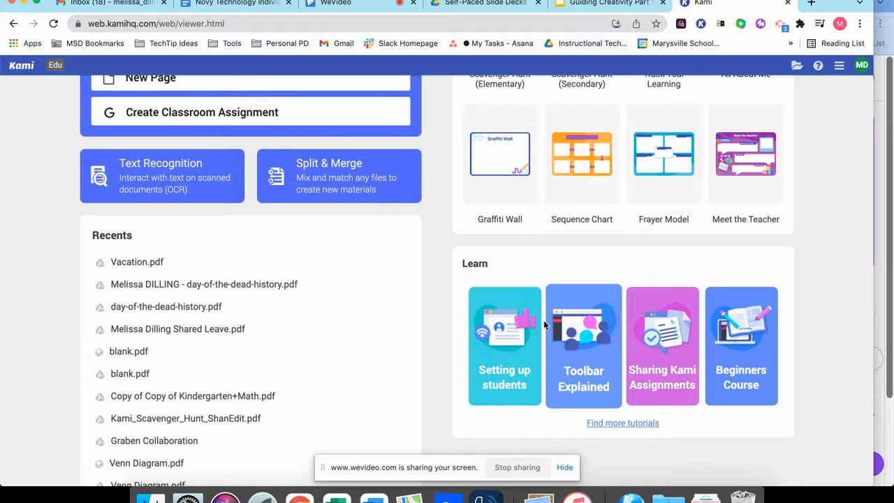
scroll(586, 346, "up", 2)
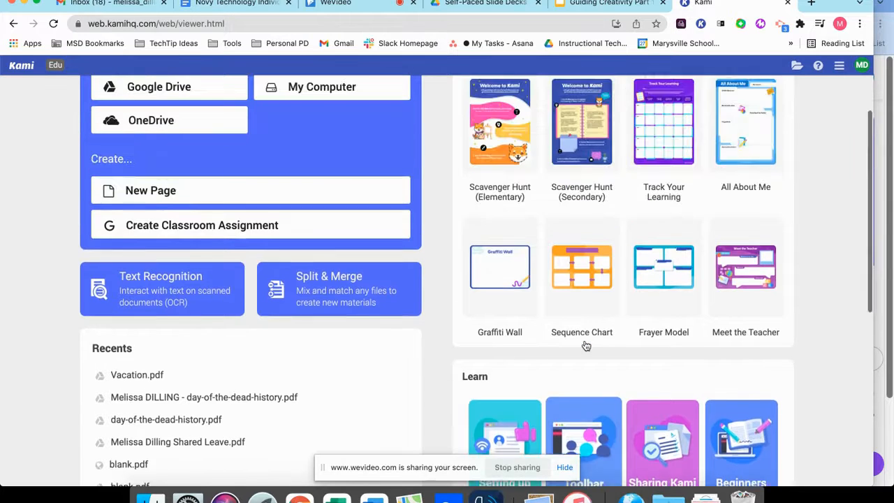
scroll(585, 346, "up", 2)
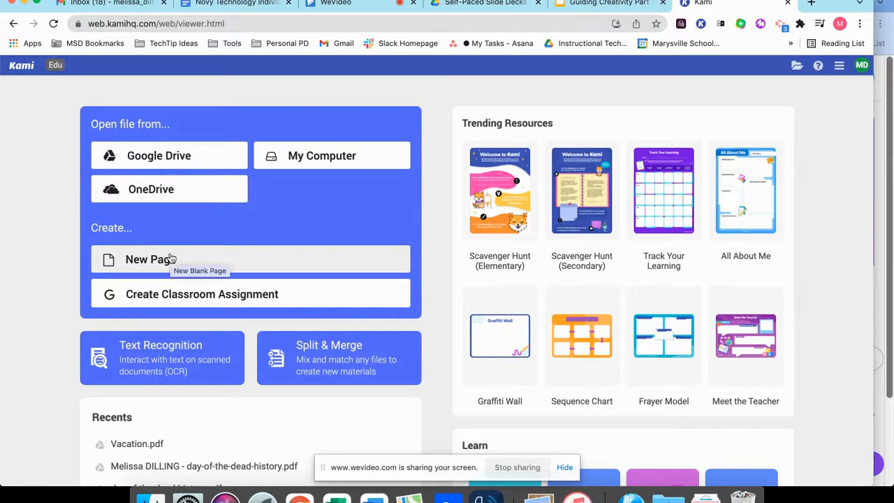
- Create one blank portrait page and rename the file as Vacation
left_click(269, 261)
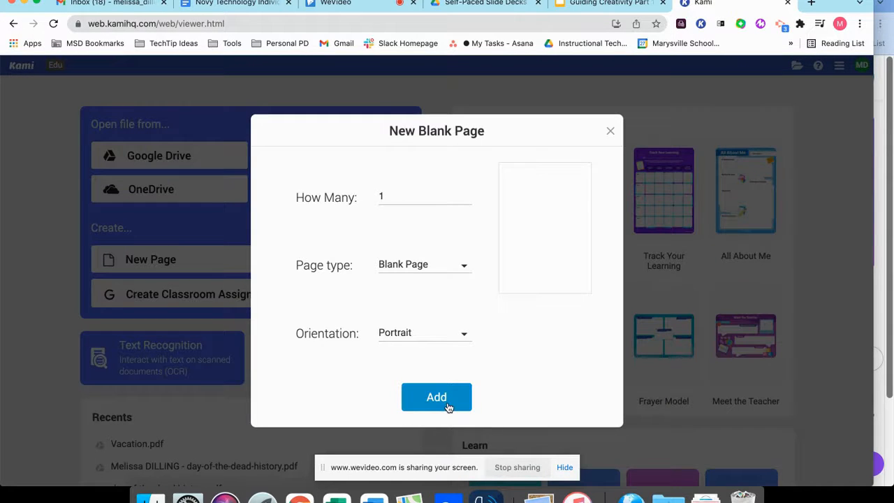
left_click(436, 397)
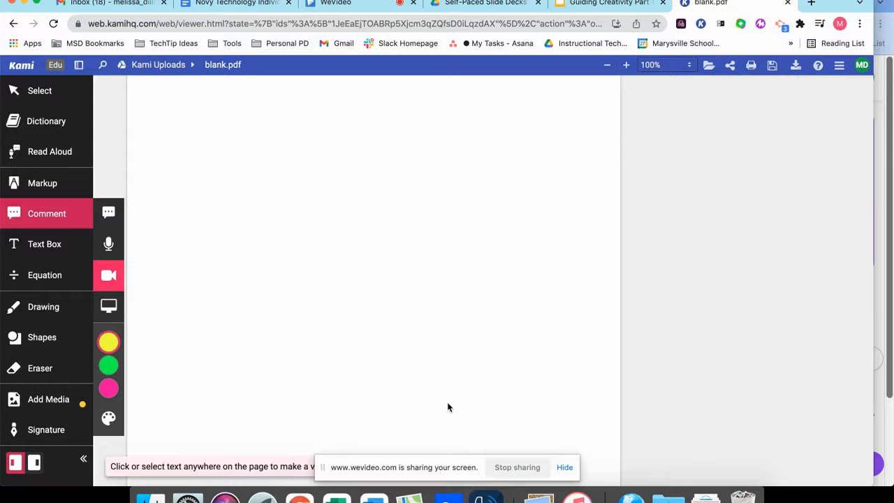
left_click(208, 64)
type("Vacation")
- Set the Vacation file's sharing to "Anyone with the link" with "Create individual copy"
left_click(730, 68)
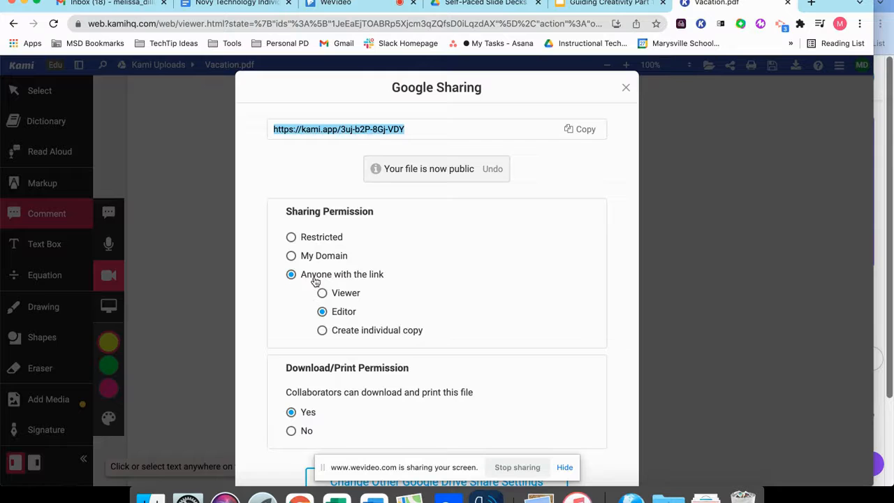
left_click(322, 332)
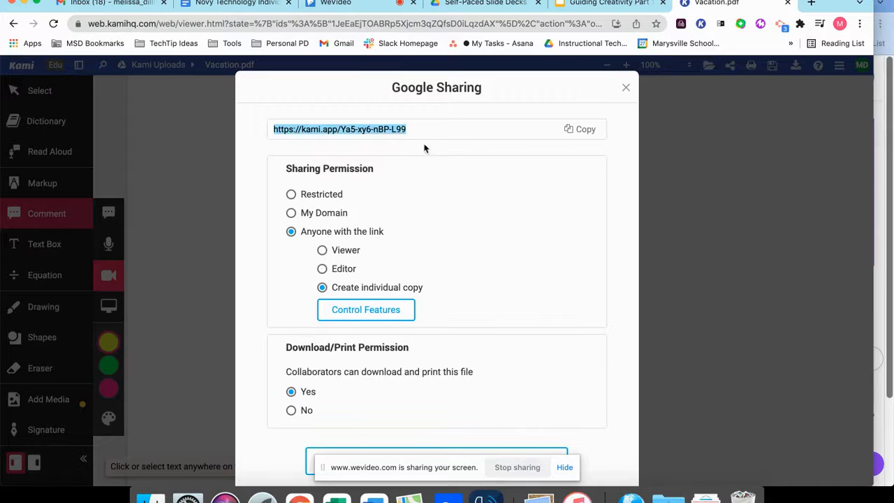
left_click(619, 91)
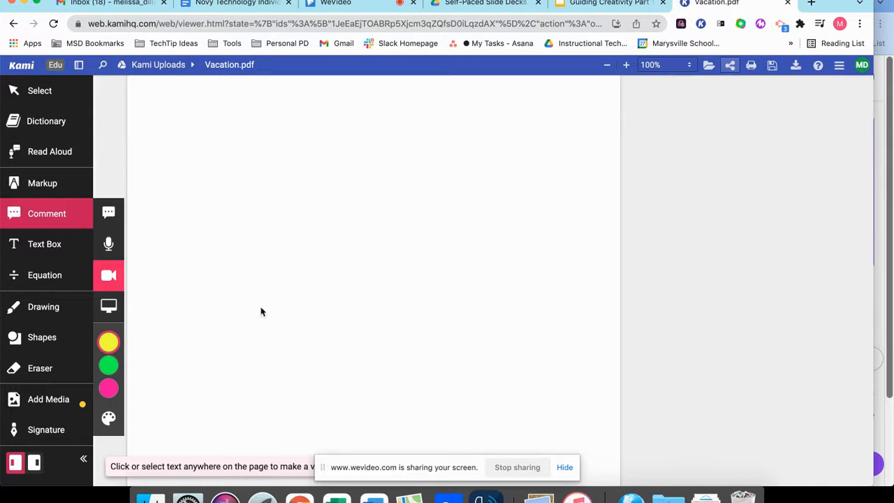
- Place a text box near the top of the page with 48px text in red
left_click(35, 248)
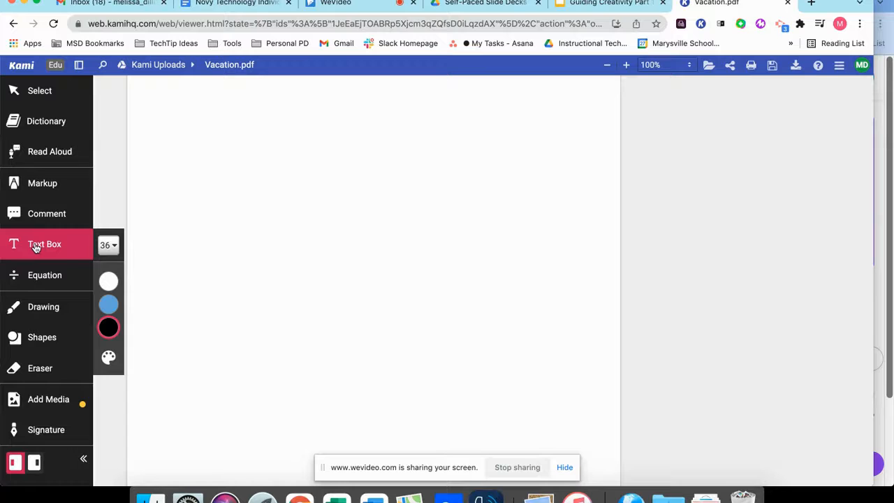
left_click(108, 244)
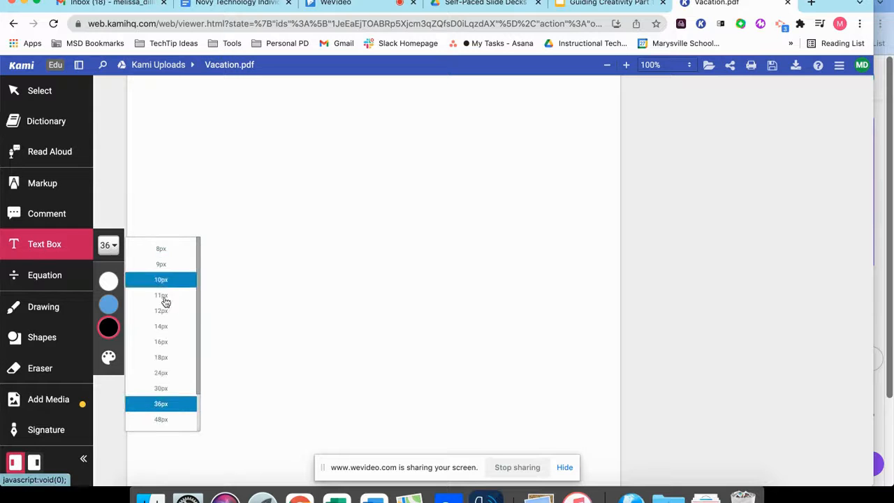
left_click(164, 421)
left_click(110, 325)
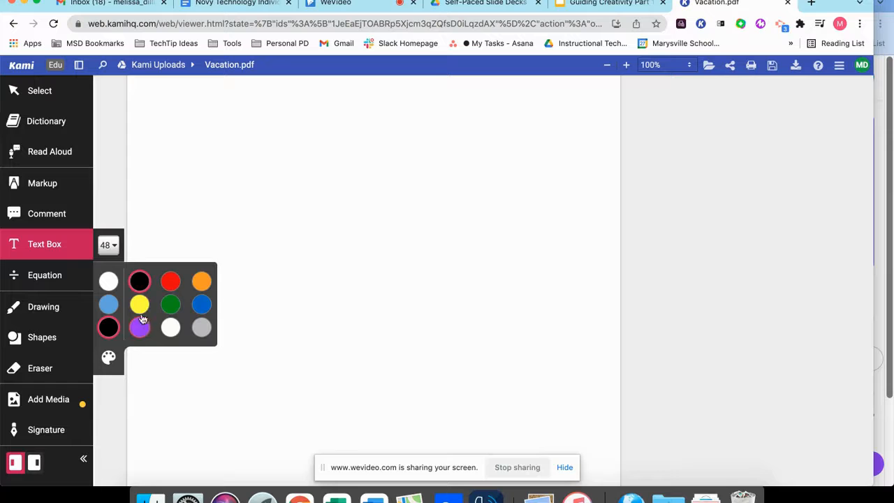
left_click(171, 284)
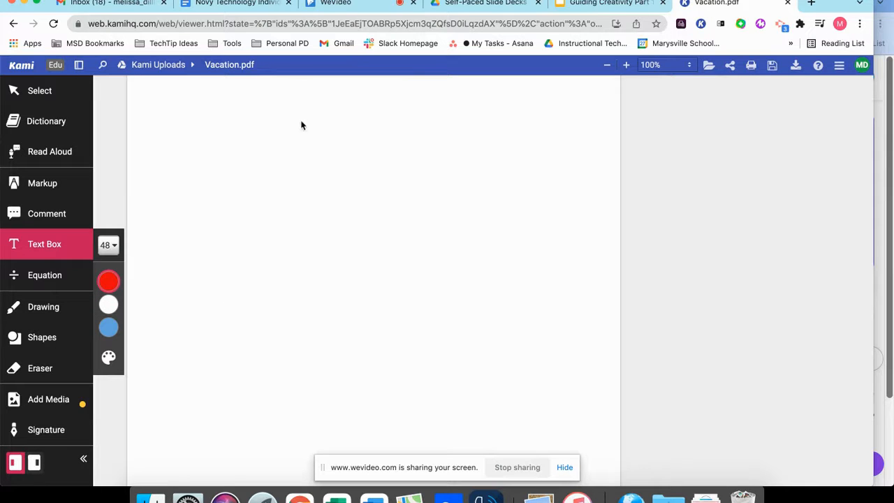
left_click(284, 143)
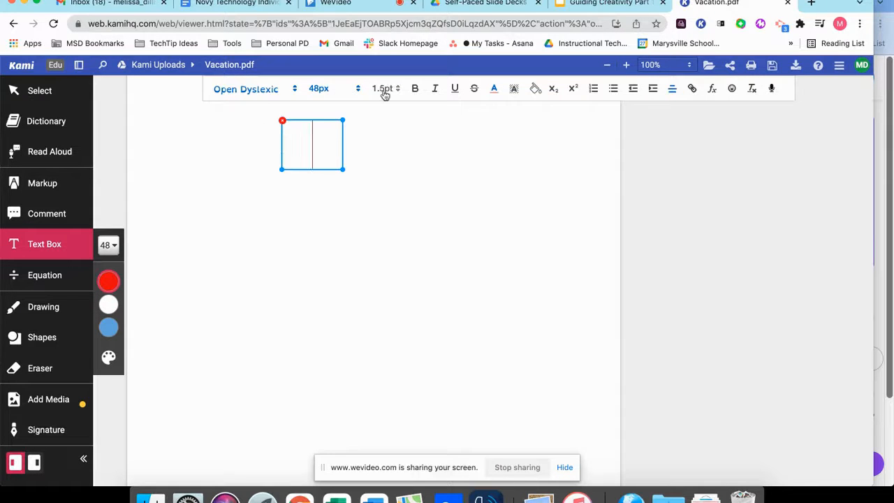
- Review the available fonts for the text box and set its text color to blue
left_click(248, 89)
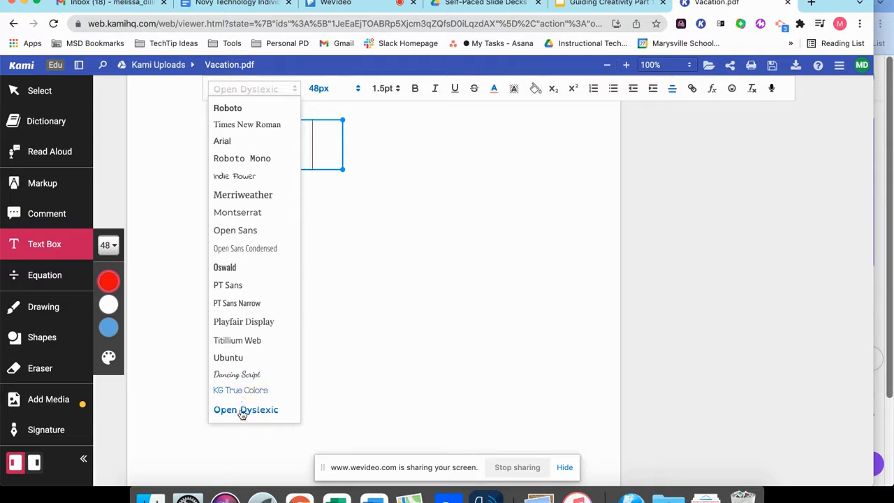
left_click(494, 88)
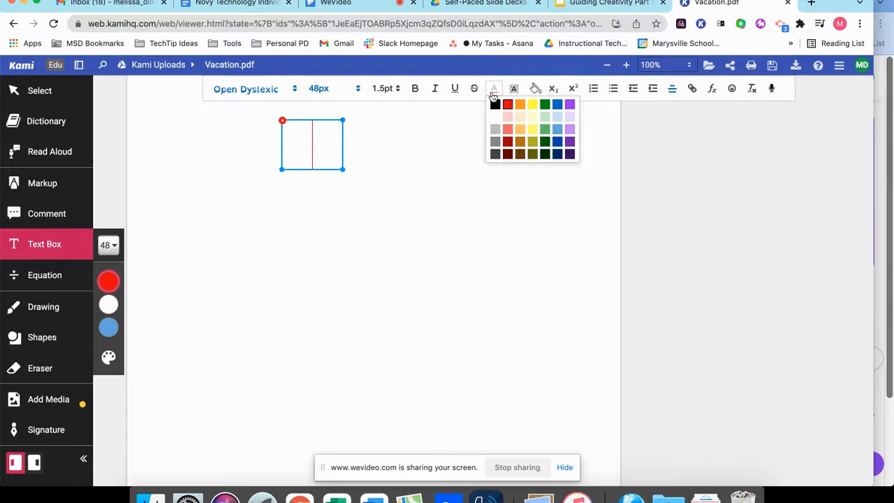
left_click(557, 106)
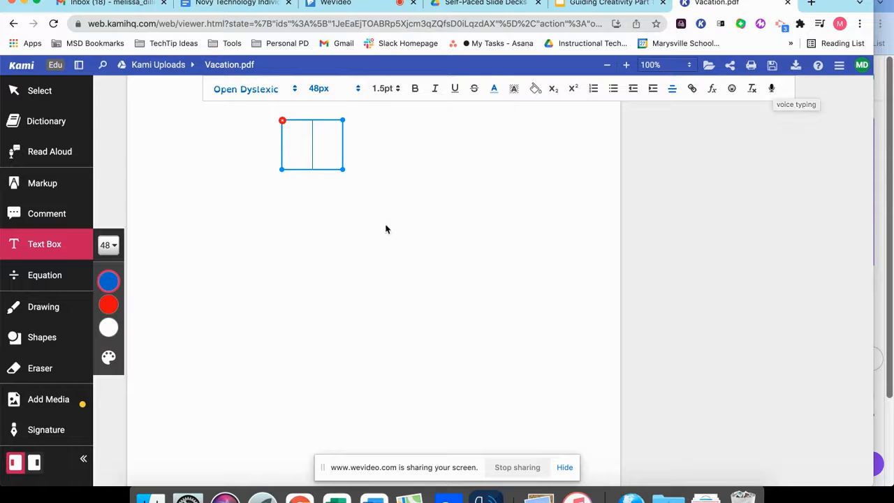
- Enter the title "Aruba Is The Best!" in the text box and move it closer to the page's center
type("Arube")
key("BackSpace")
key("BackSpace")
type("a Is t")
key("BackSpace")
type("The Best!")
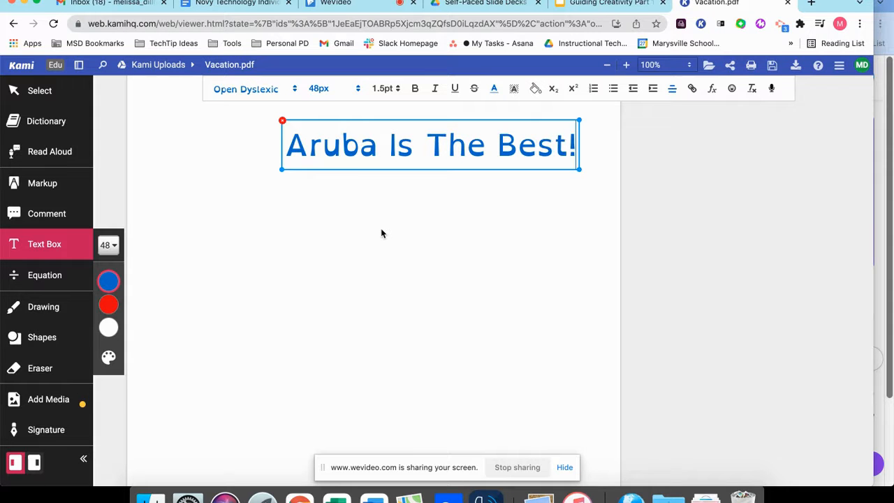
left_click_drag(363, 169, 323, 168)
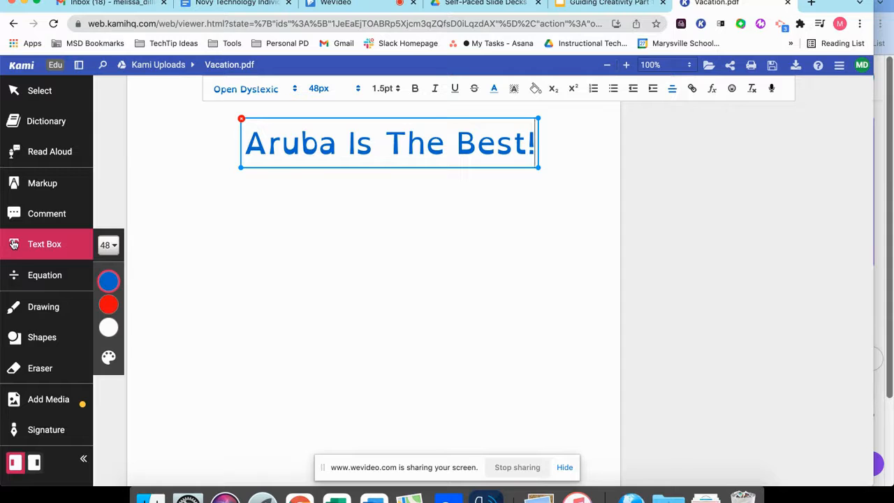
- Draw a black freehand leaf-like outline beside the start of the title with brush size 6
left_click(34, 310)
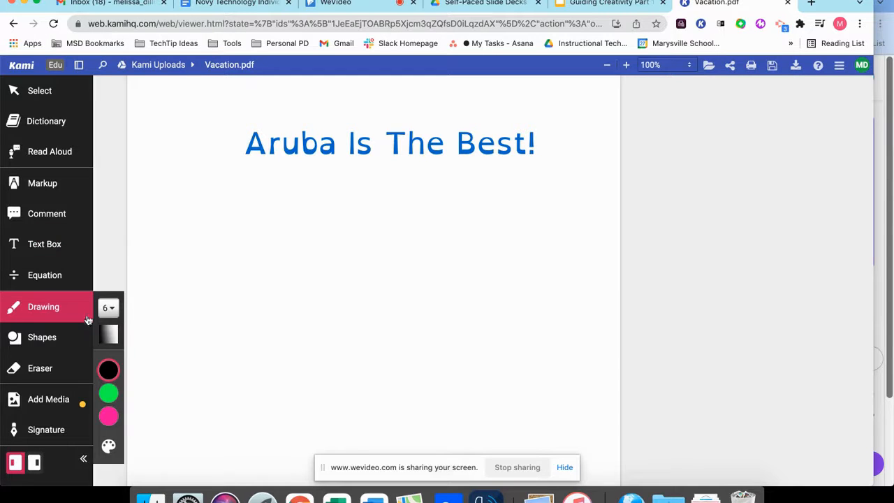
mouse_move(114, 400)
mouse_move(220, 114)
left_mouse_down()
mouse_move(168, 123)
mouse_move(183, 132)
mouse_move(179, 155)
mouse_move(202, 135)
mouse_move(213, 149)
mouse_move(222, 114)
left_mouse_up()
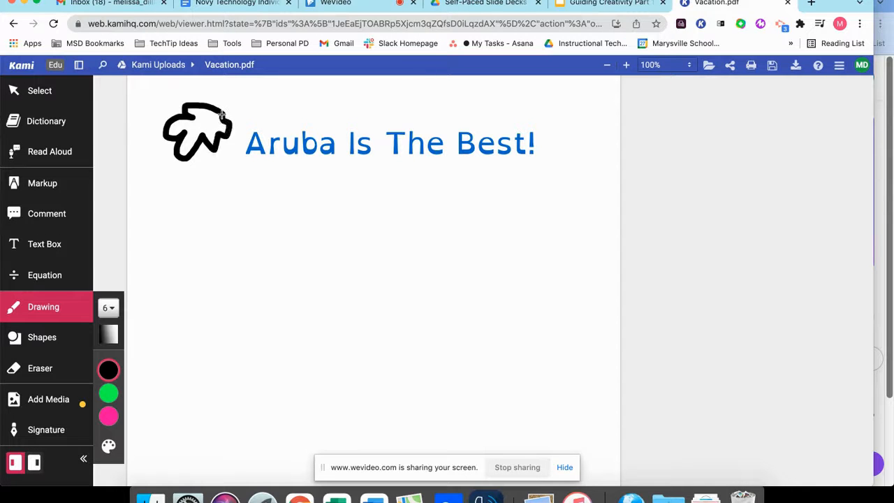
- Search Google images for "palm tree" to add media to the page
left_click(38, 341)
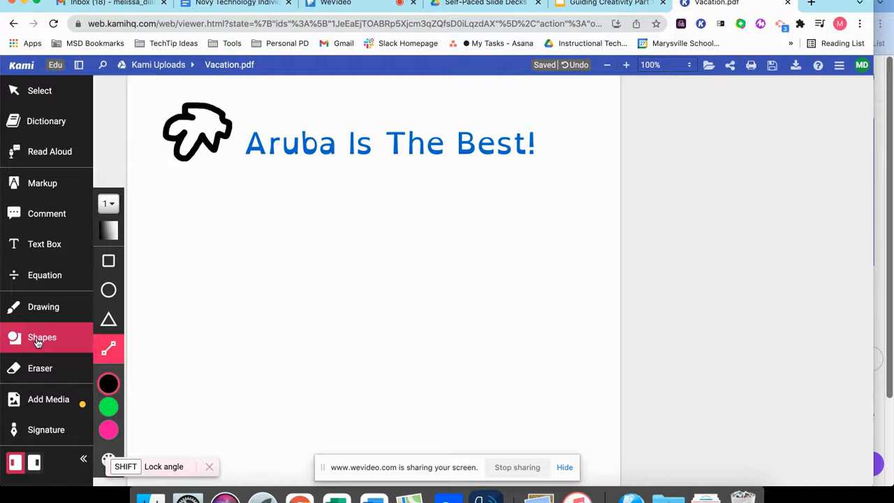
left_click(47, 399)
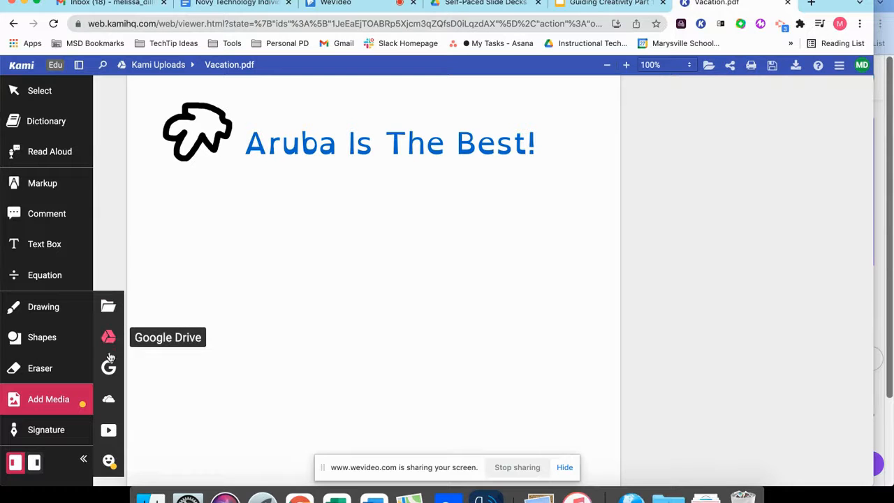
left_click(109, 367)
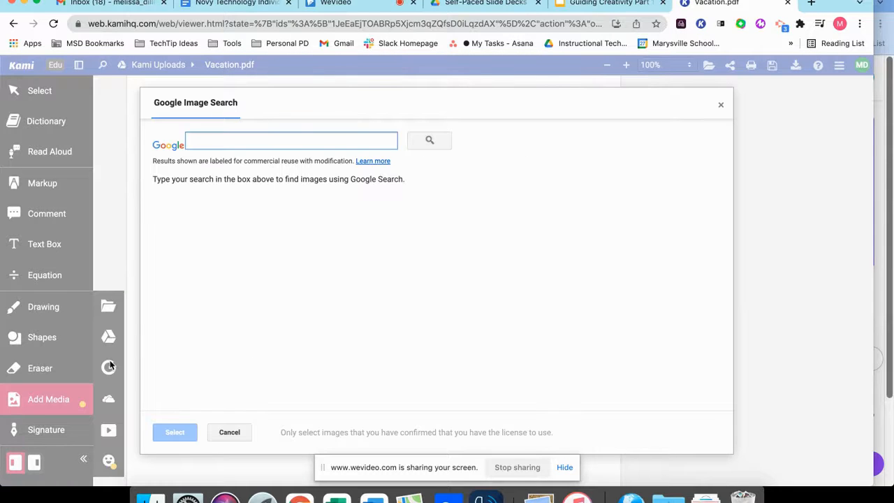
type("palm tree")
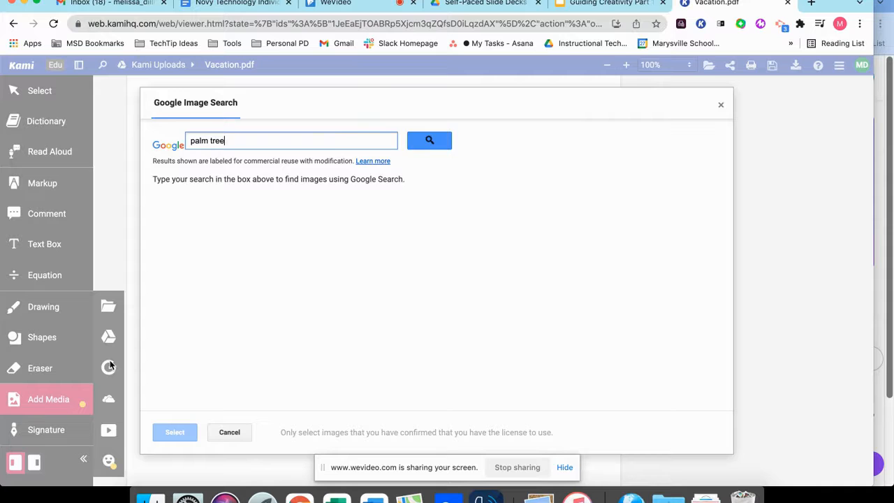
key("Return")
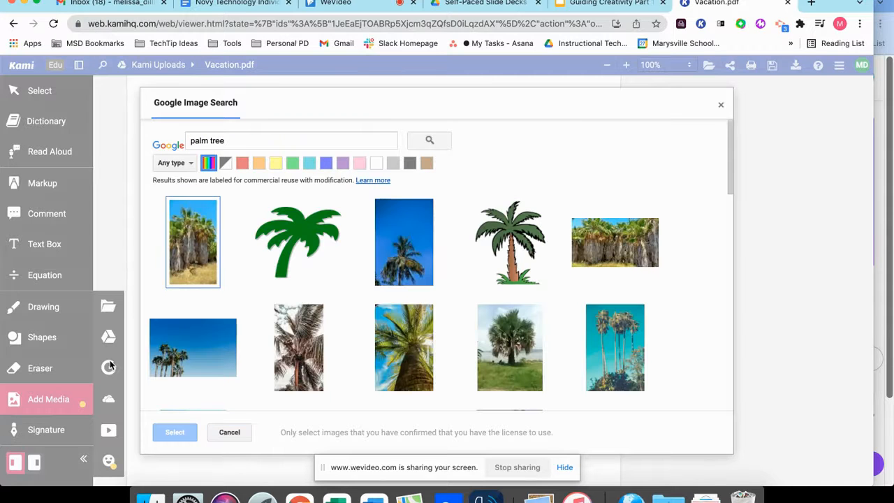
- Insert the first palm tree photo below the leaf drawing, shrunk to a smaller size and shifted slightly inward from the page edge
left_click(197, 255)
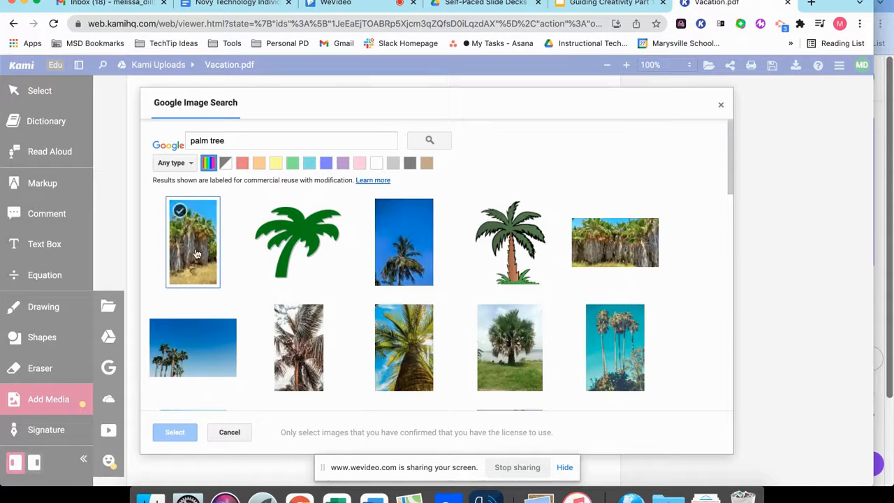
left_click(178, 433)
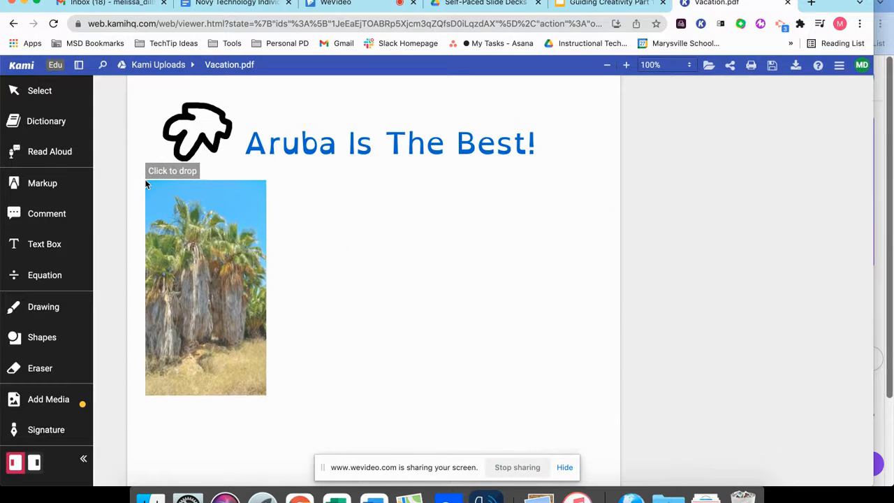
left_click(146, 182)
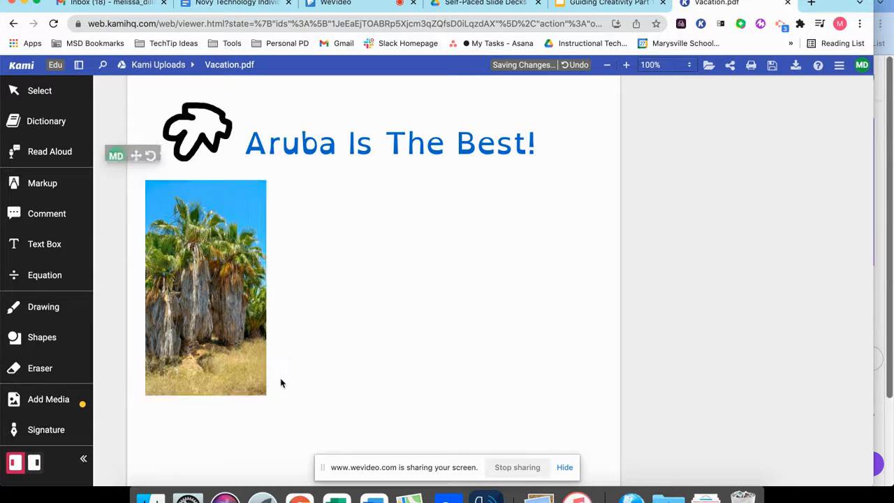
left_click_drag(265, 394, 220, 312)
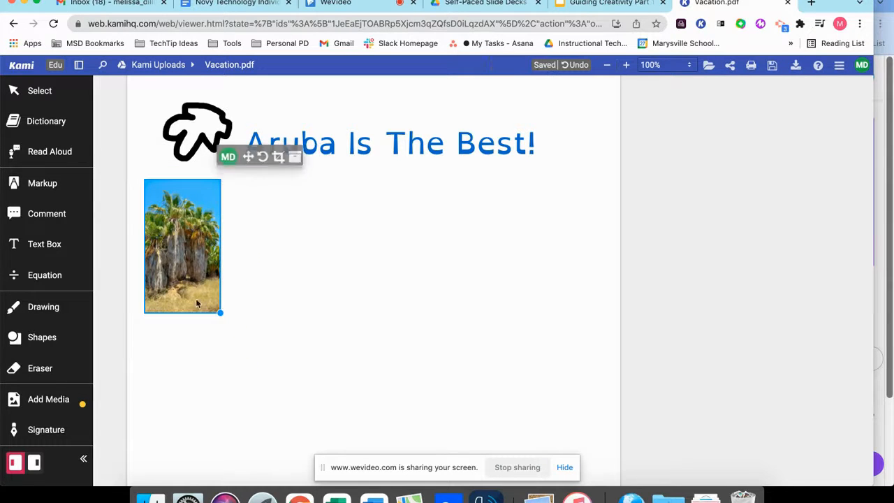
mouse_move(185, 225)
left_mouse_down()
mouse_move(290, 219)
mouse_move(220, 244)
mouse_move(191, 224)
left_mouse_up()
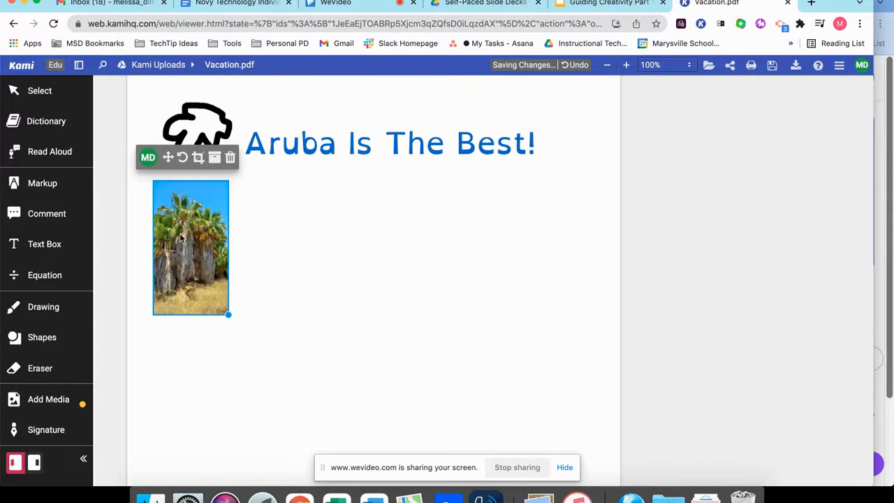
- Start inserting a YouTube video and, on YouTube, search for "how to scuba diving"
left_click(48, 398)
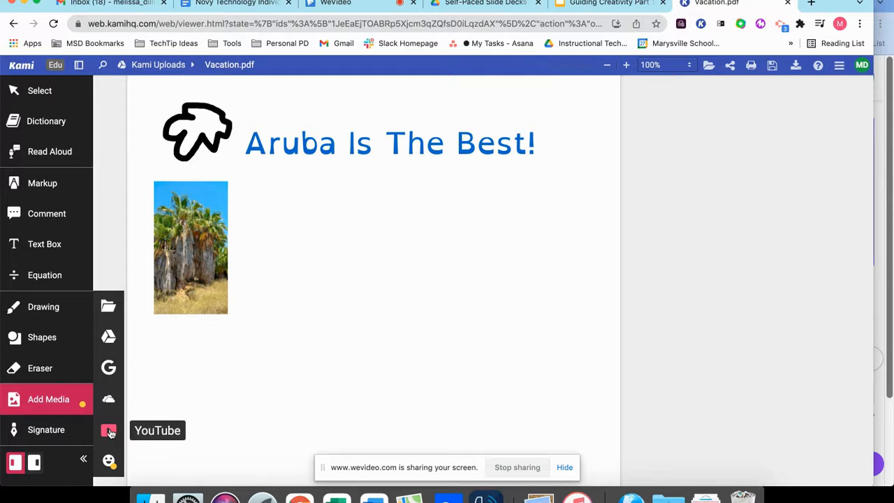
left_click(108, 430)
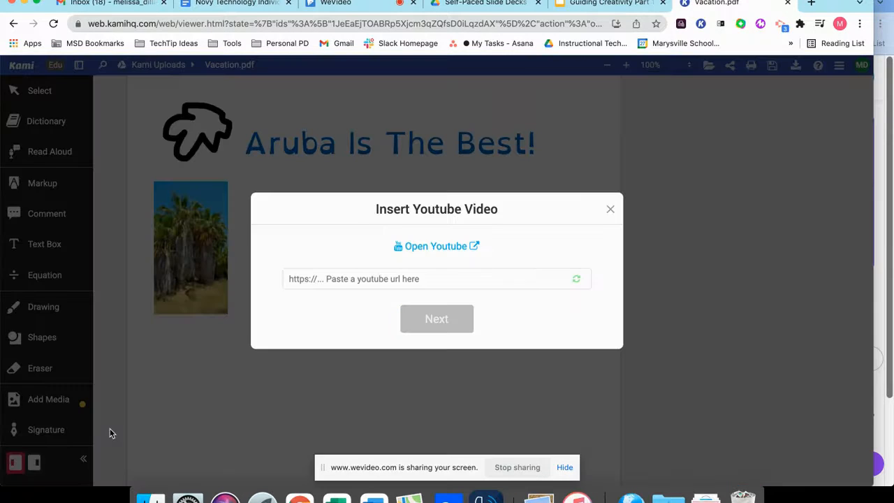
left_click(437, 248)
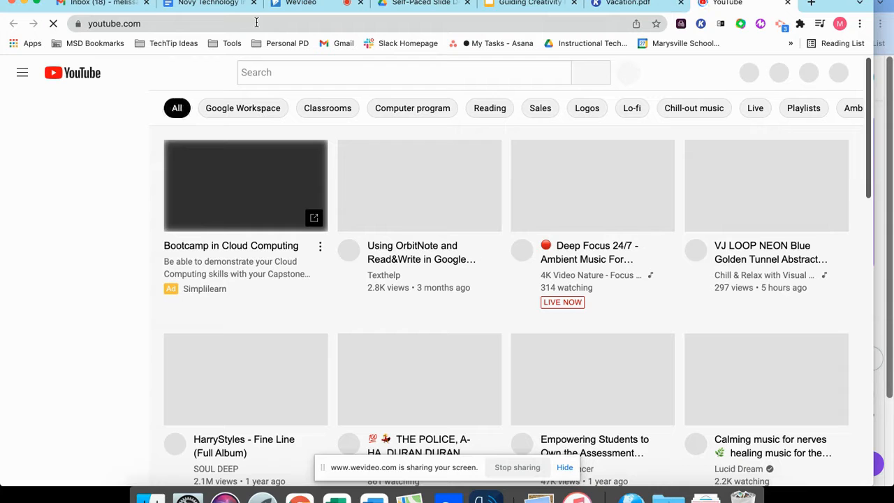
left_click(321, 70)
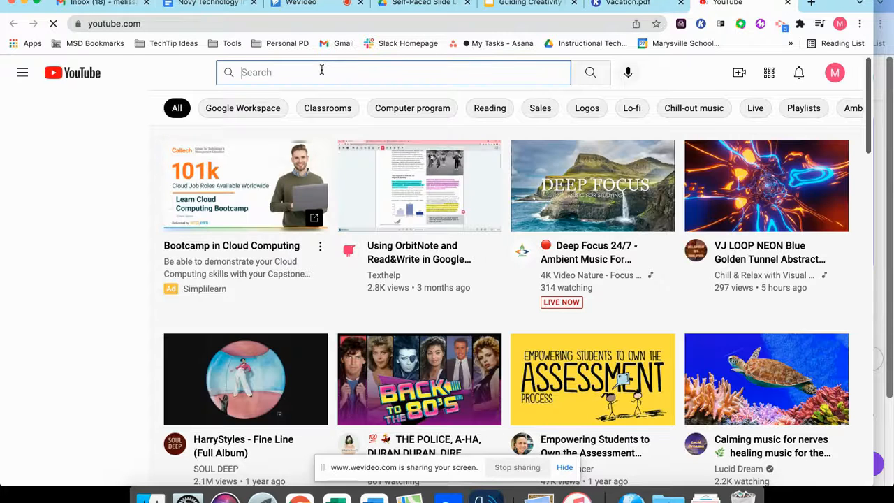
type("how to scuba driv")
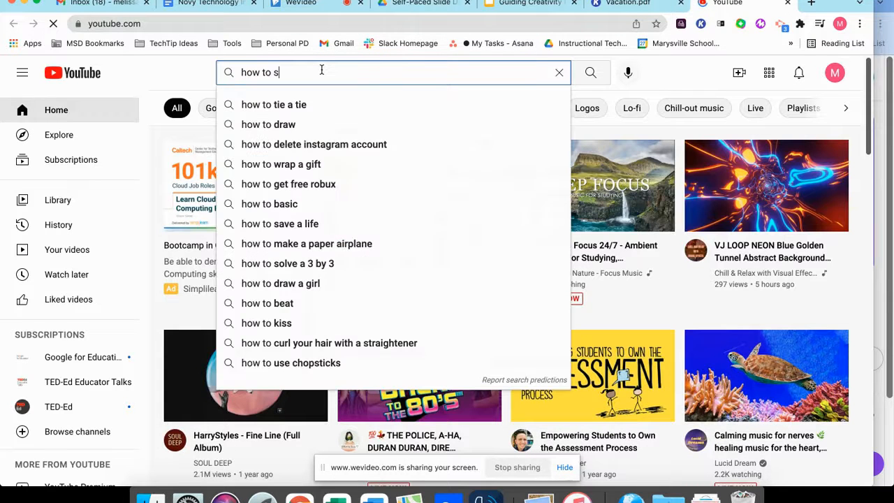
key("BackSpace")
key("BackSpace")
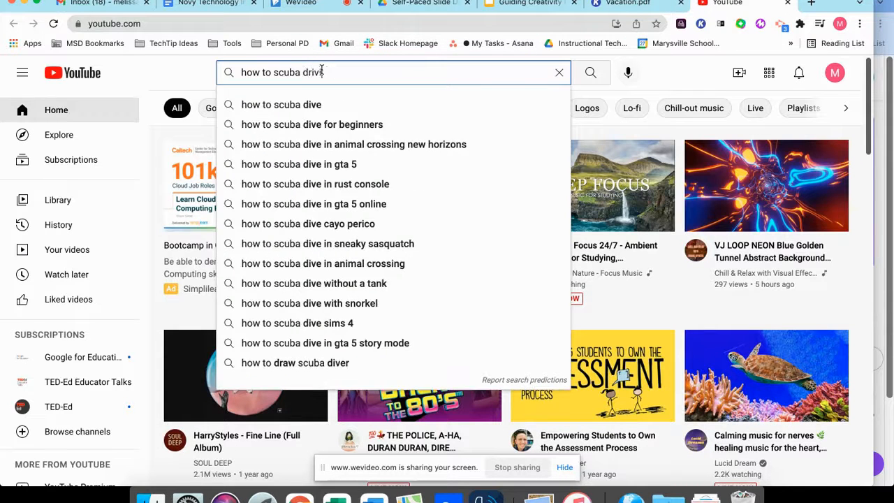
key("BackSpace")
type("iving")
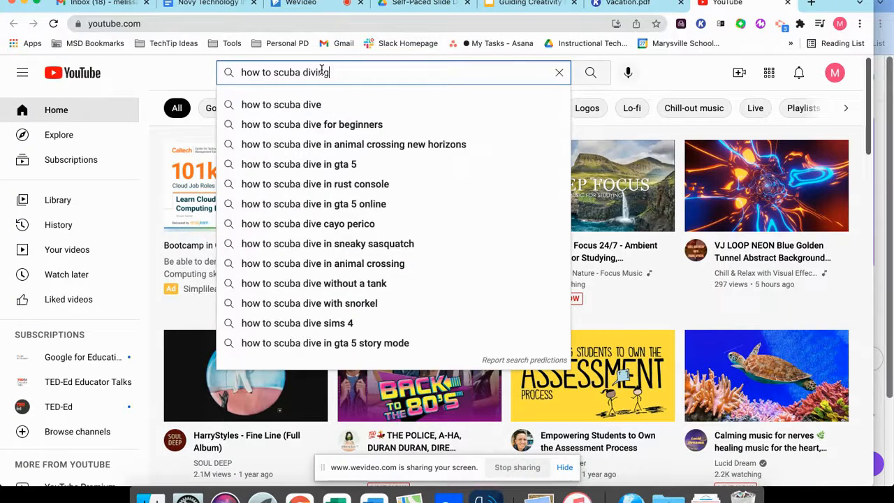
key("Return")
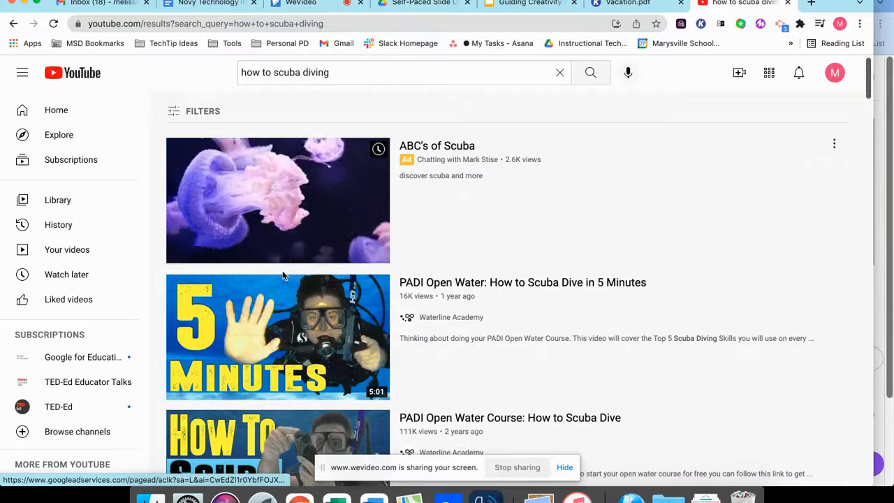
- Look over the search results, open the "ABC's of Scuba" video and pause its playback
scroll(286, 301, "down", 5)
scroll(297, 358, "up", 3)
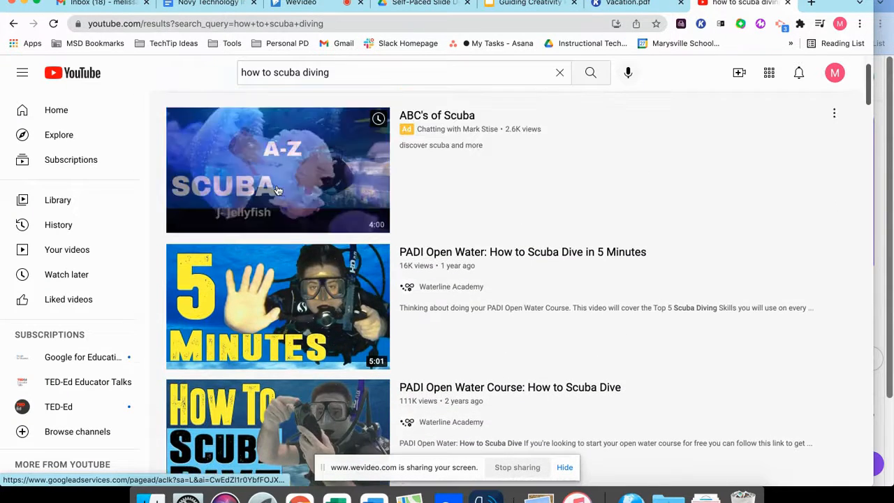
scroll(278, 190, "up", 1)
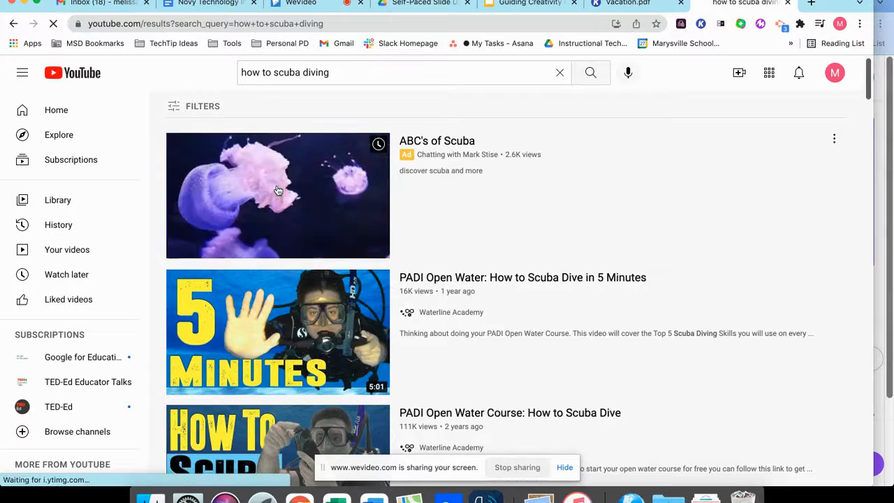
left_click(278, 190)
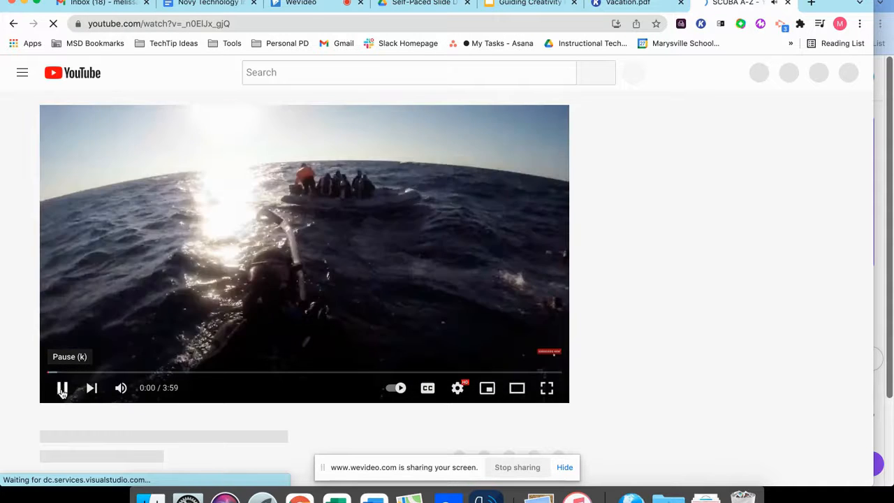
left_click(61, 388)
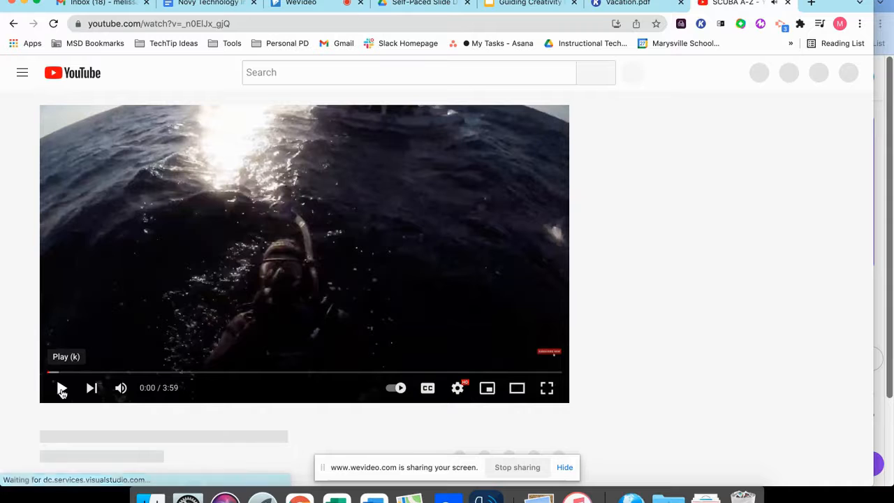
- Copy the scuba video's web address, switch back to Kami and load that address for the YouTube video insertion
left_click(244, 24)
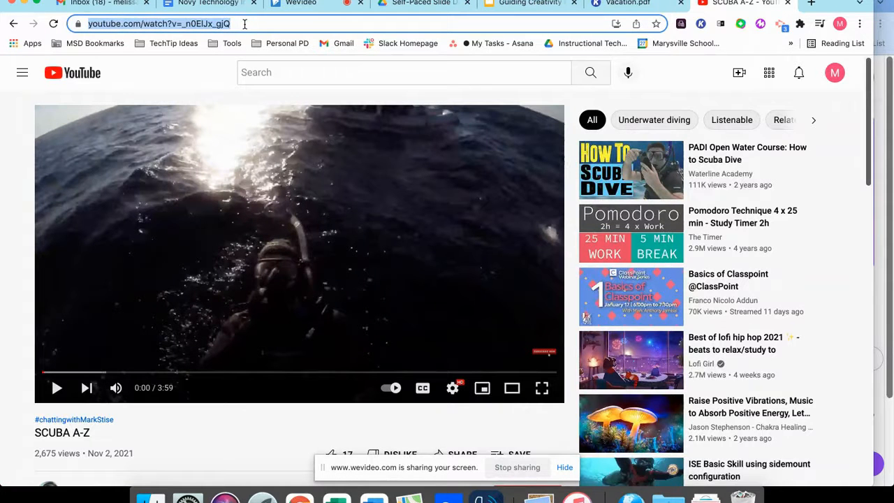
right_click(247, 31)
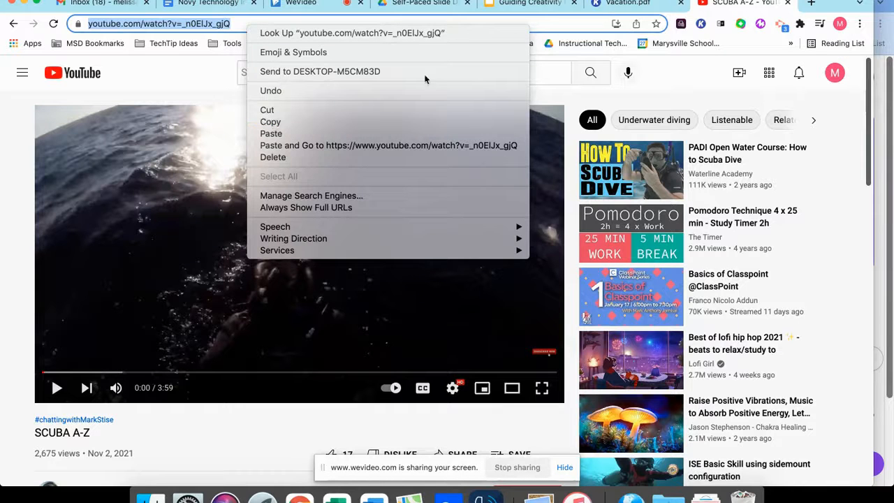
left_click(634, 3)
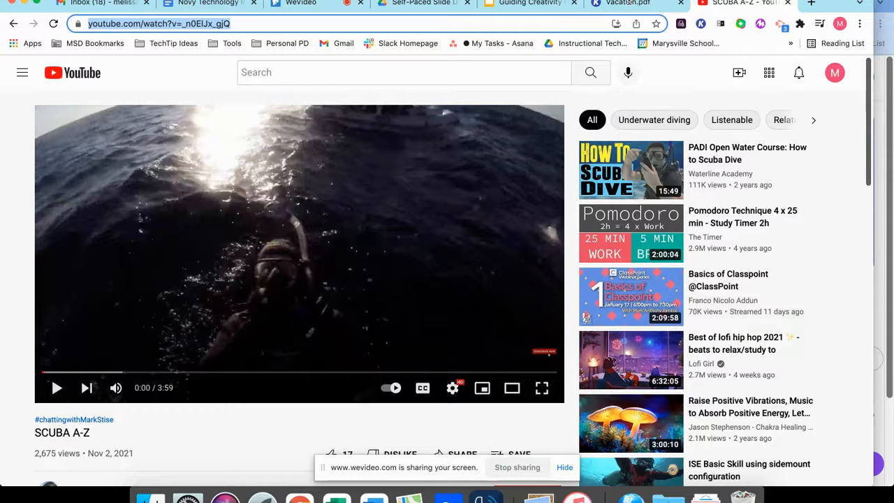
left_click(628, 3)
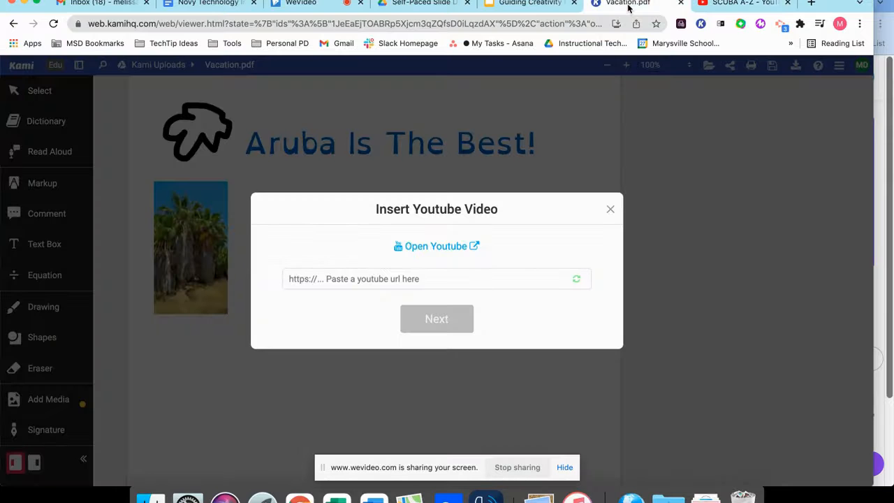
left_click(320, 280)
type("www.youtube.com/watch?v=_n0ElJx_gjQ")
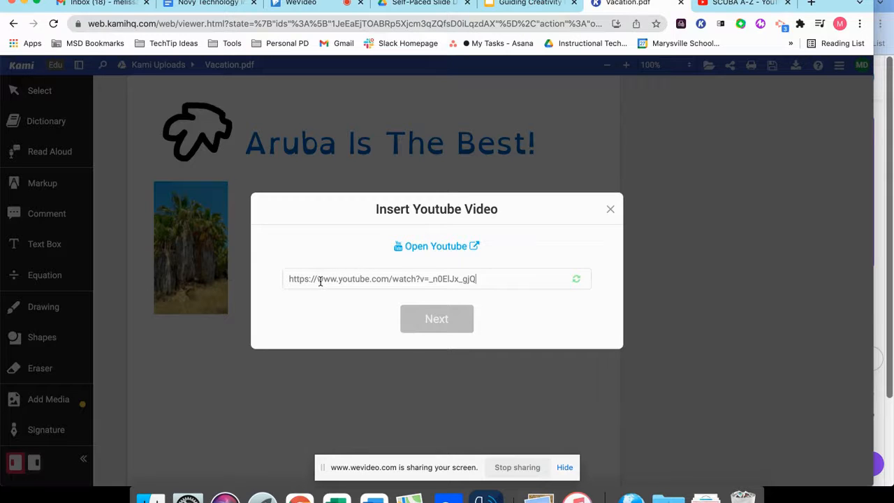
left_click(576, 281)
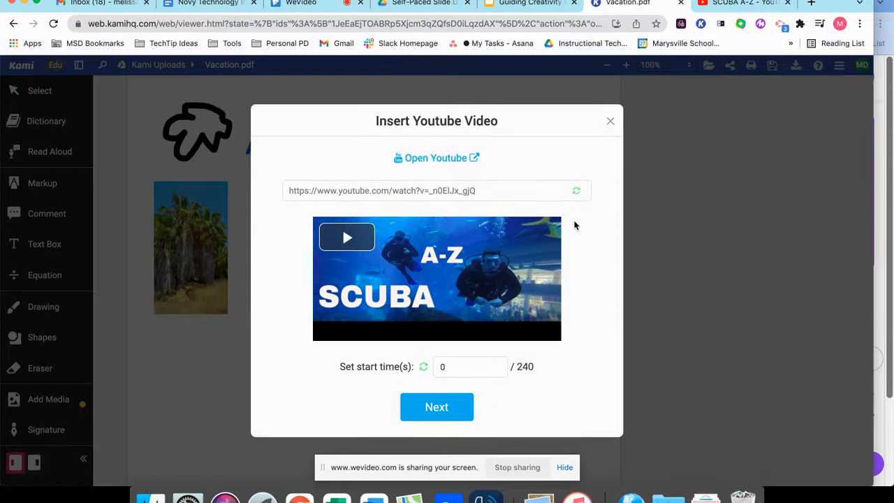
- Place the scuba video under the title beside the palm tree photo, reduce its size and play it on the page
left_click(436, 407)
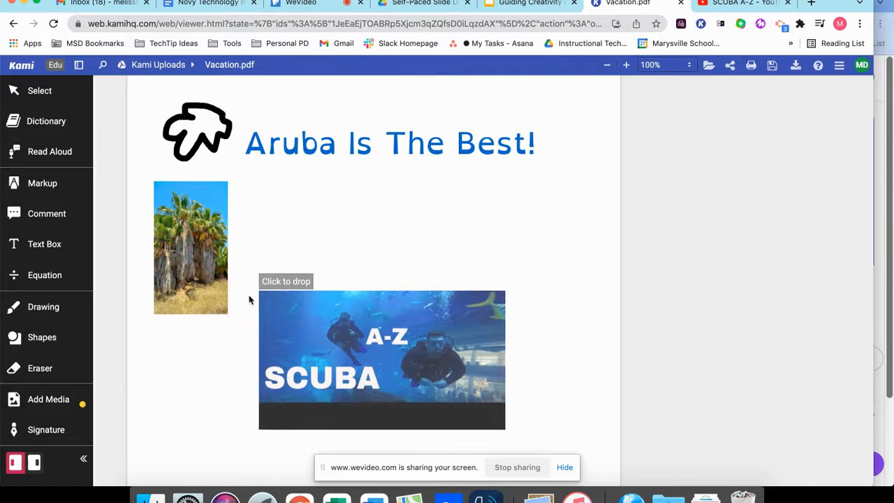
left_click(350, 217)
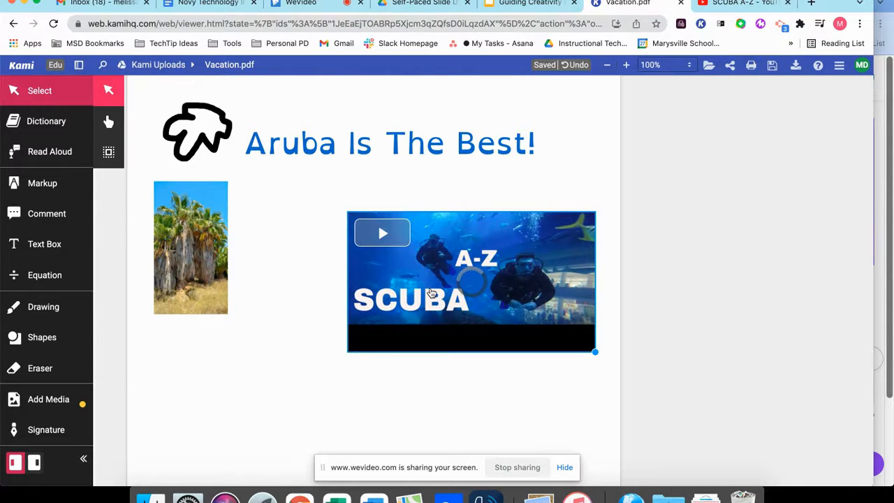
left_click_drag(595, 351, 537, 319)
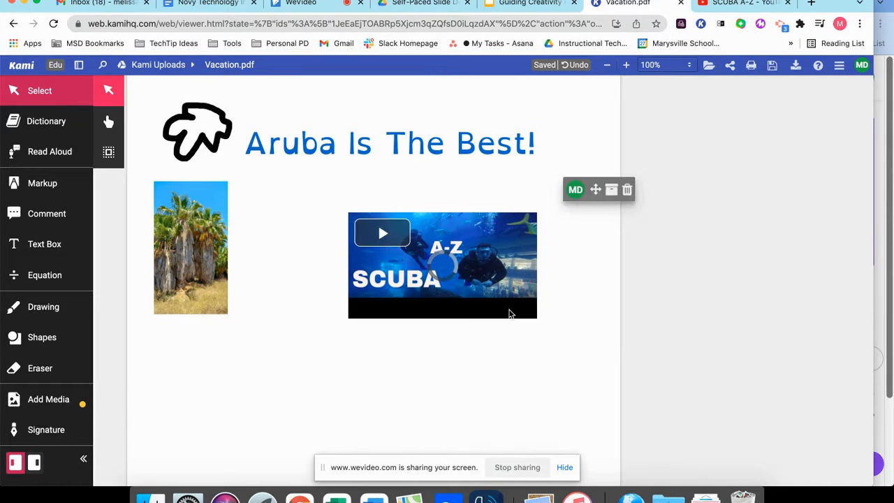
left_click(431, 349)
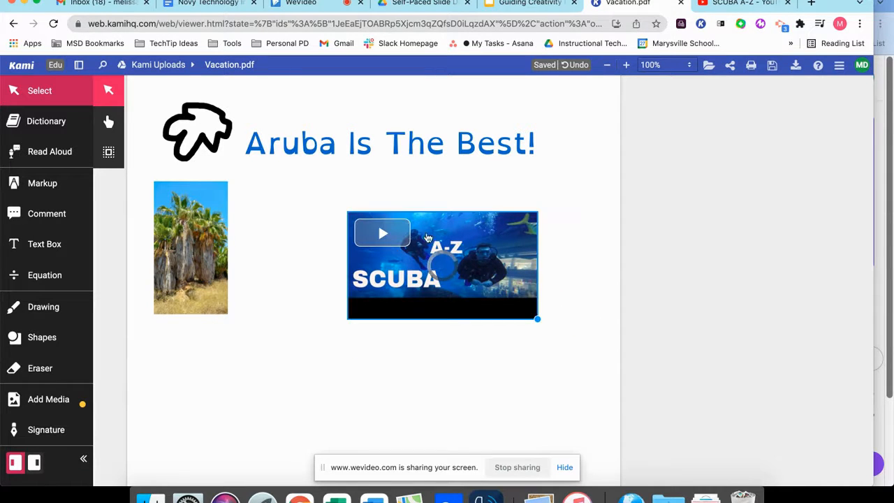
left_click(429, 278)
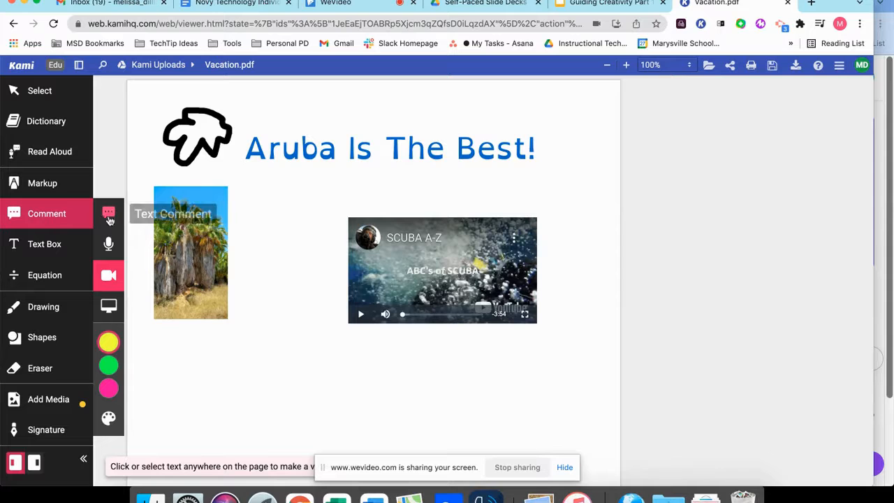
- Add a cyan text comment after the title reading "It is a must visit."
left_click(109, 218)
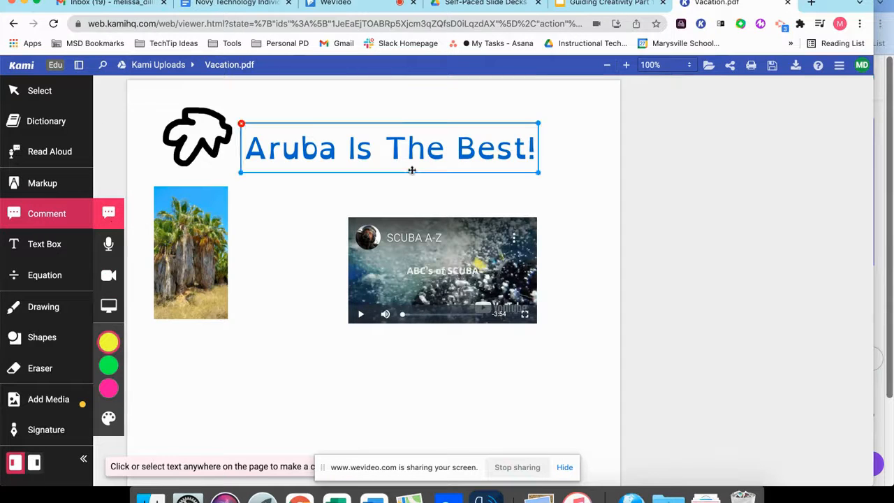
left_click(551, 148)
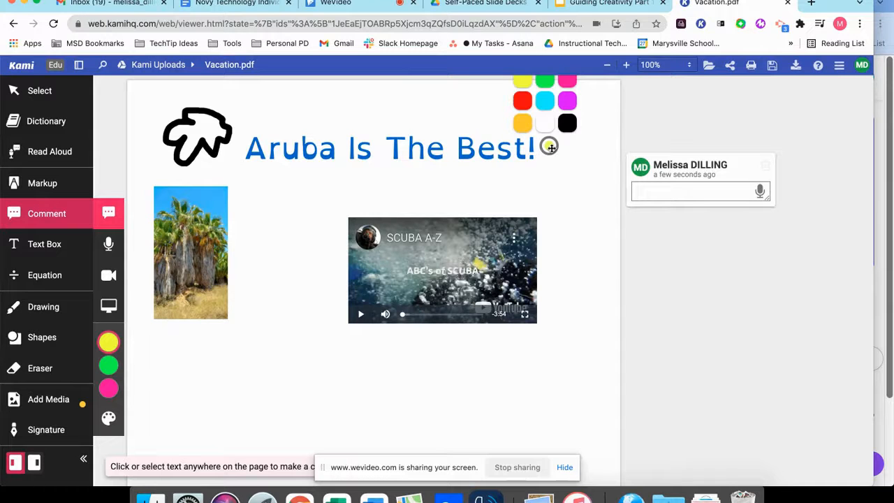
left_click(546, 106)
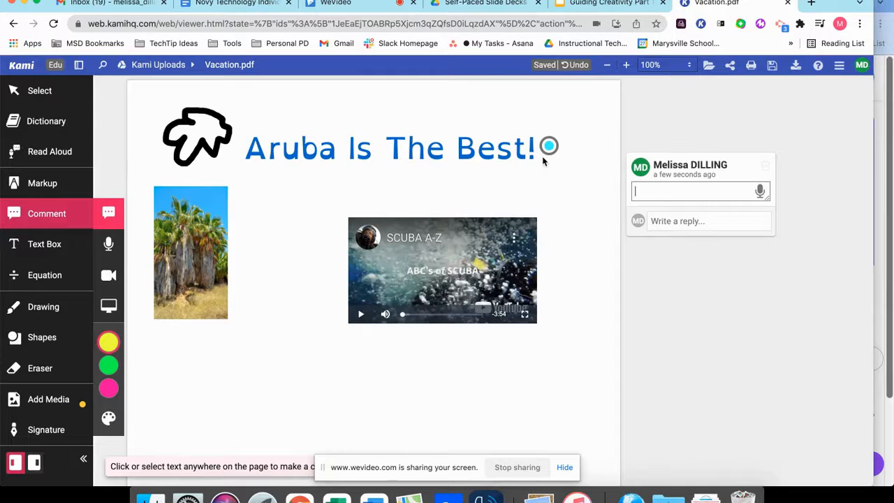
type("It is amu")
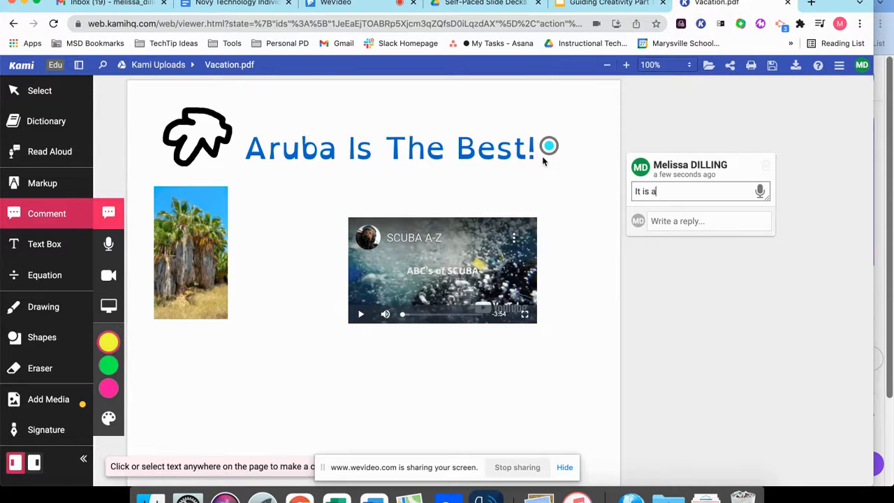
key("BackSpace")
key("BackSpace")
type("must visit")
- Record a voice comment placed beside the palm tree photo
left_click(109, 245)
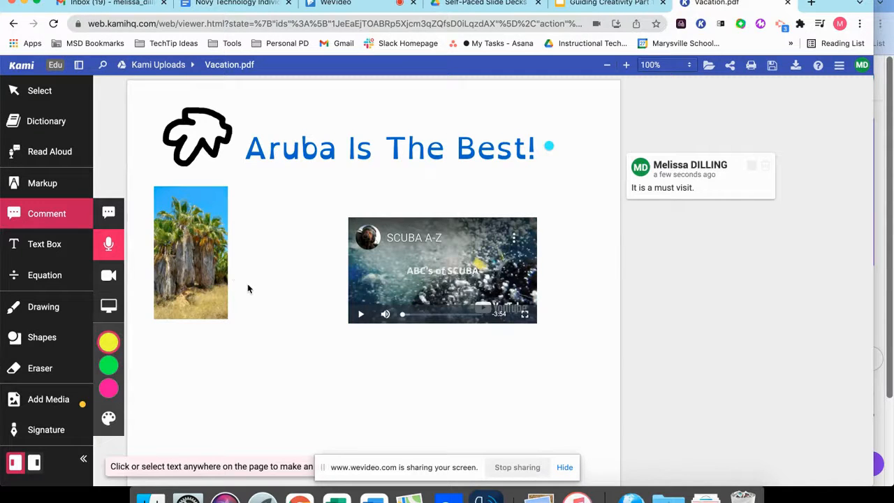
left_click(206, 253)
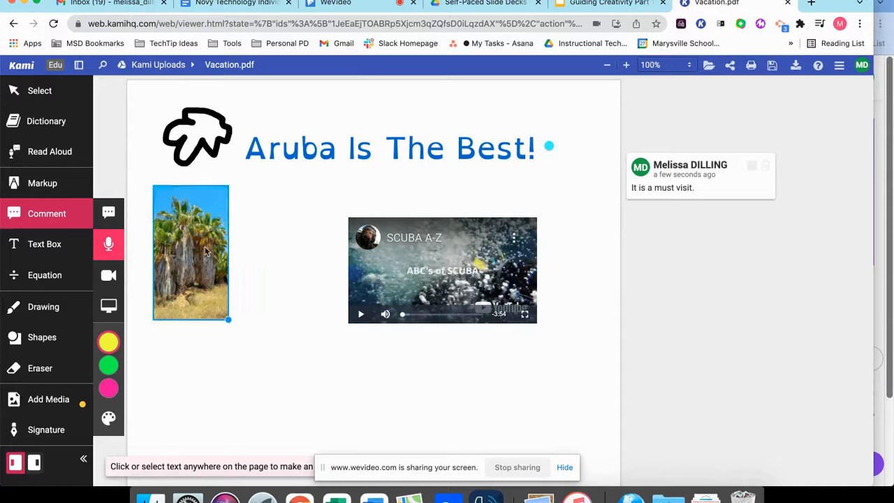
left_click(241, 278)
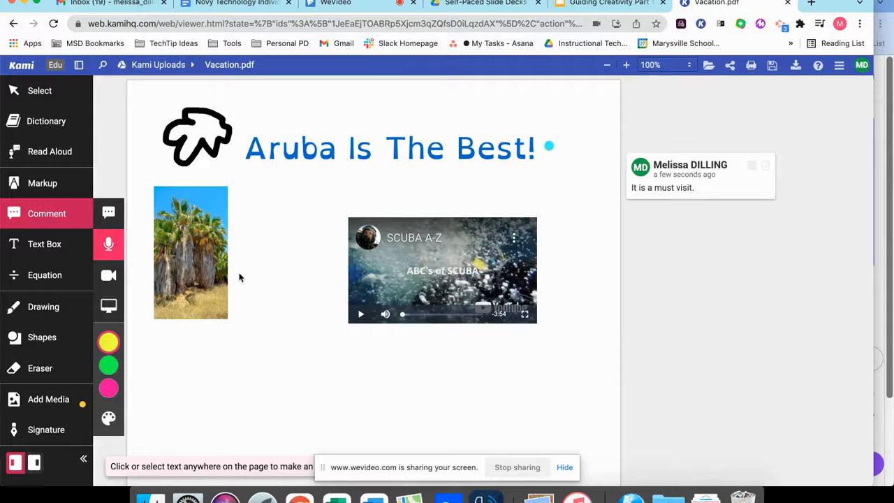
left_click(239, 278)
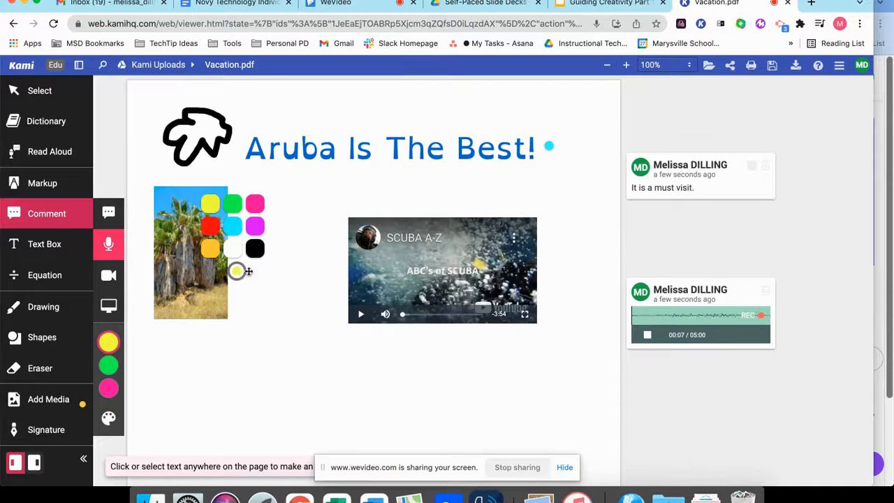
left_click(647, 334)
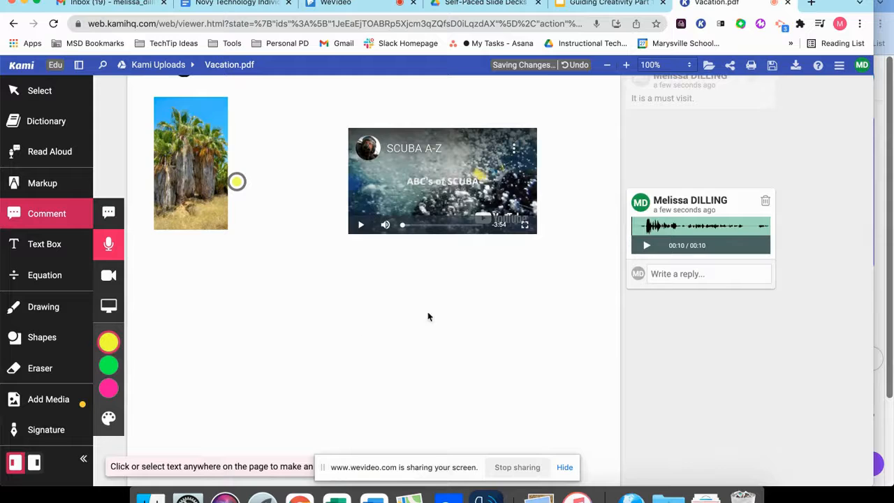
- Record a video comment placed beside the scuba video and finish the recording
scroll(354, 342, "down", 2)
scroll(355, 342, "up", 4)
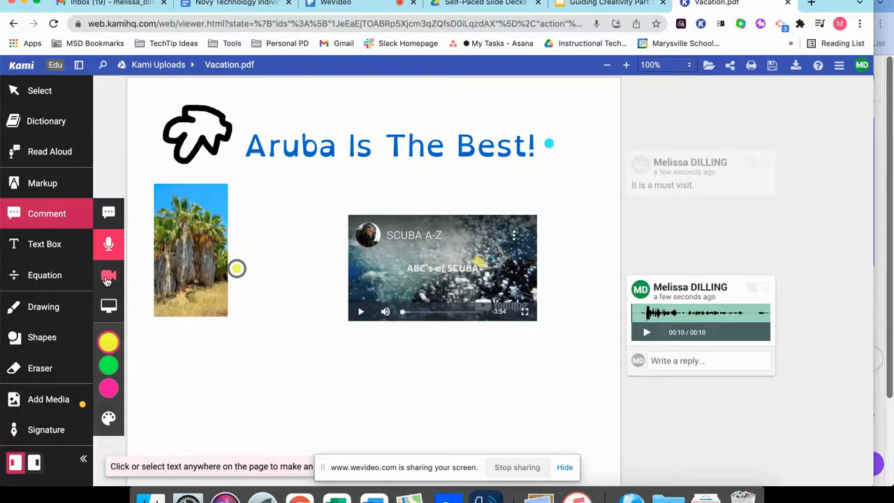
left_click(107, 280)
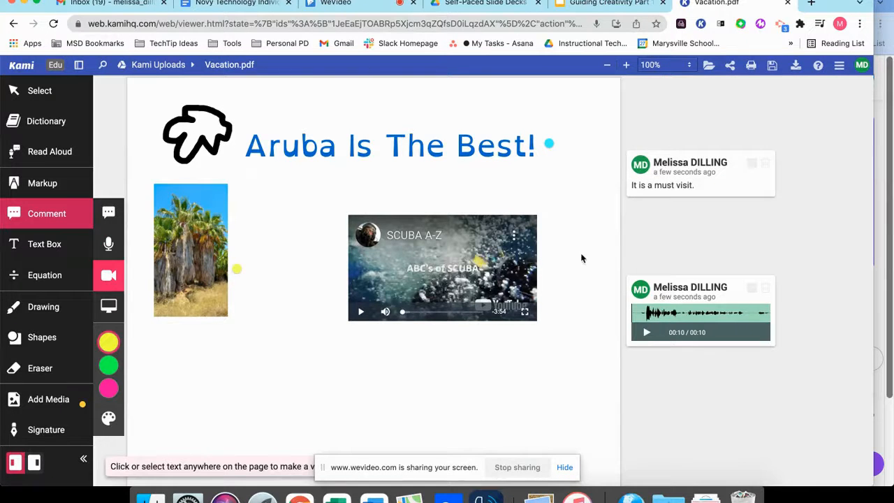
left_click(551, 272)
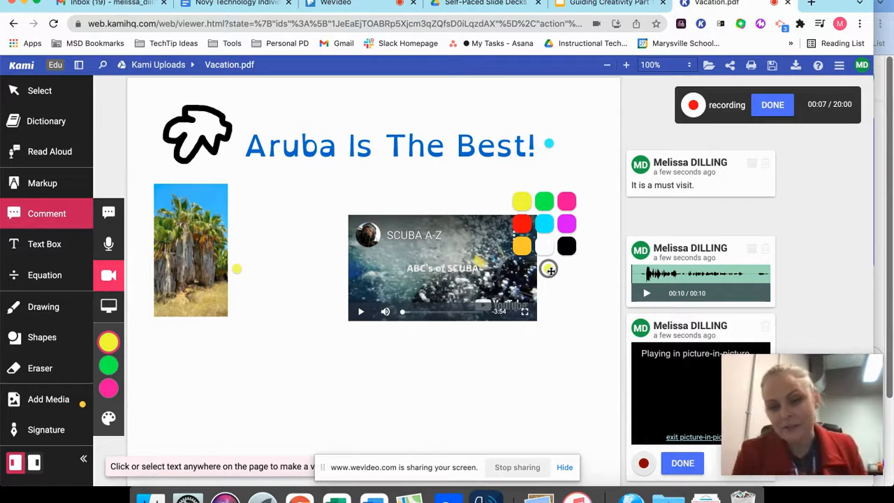
left_click(777, 109)
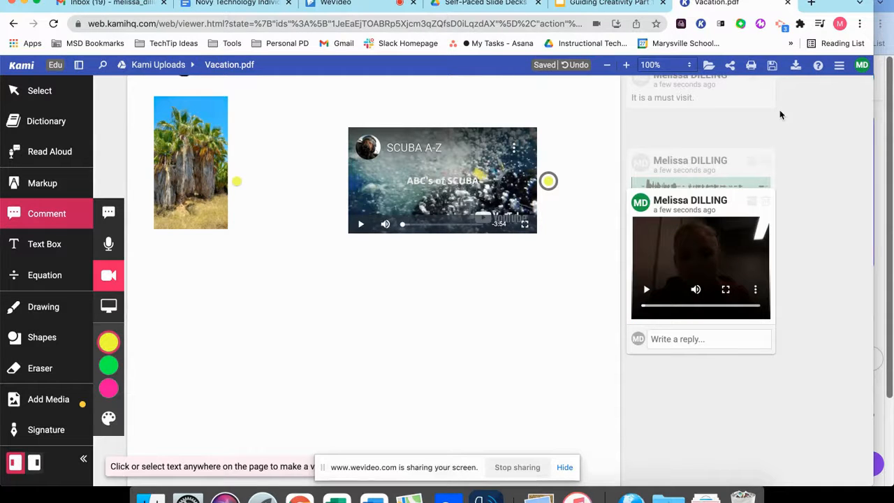
- Play back the recorded video comment and pause it
left_click(704, 252)
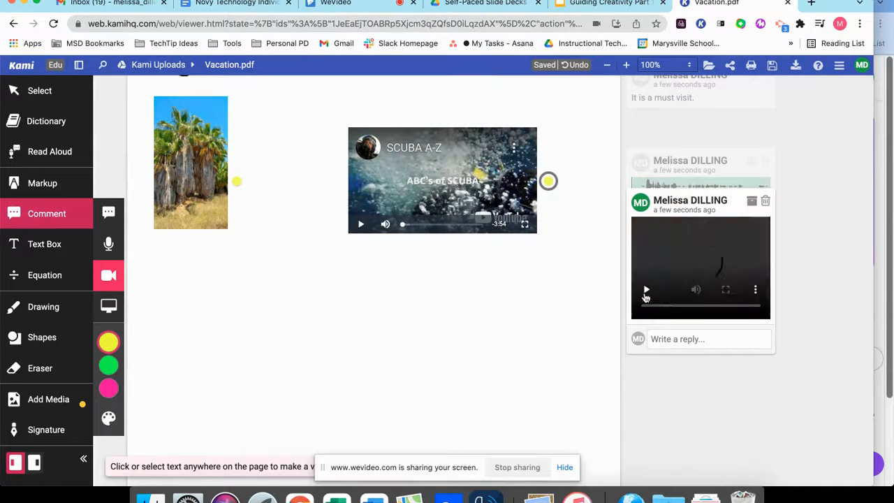
left_click(646, 292)
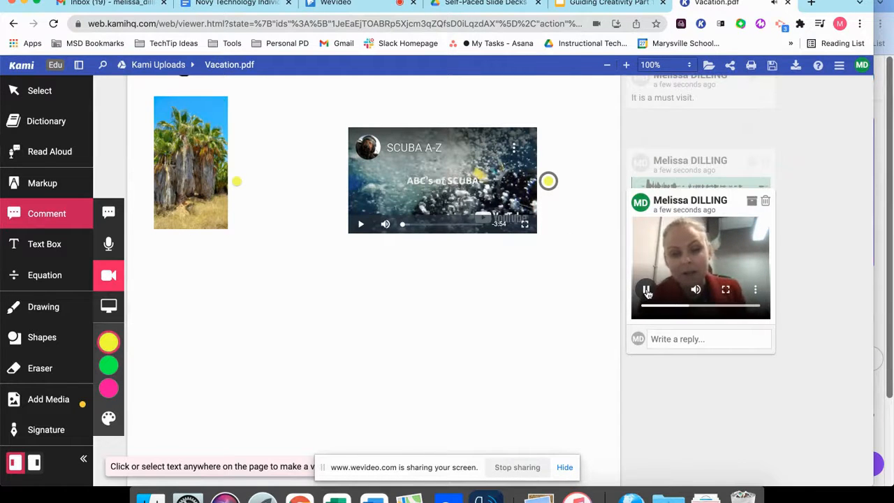
left_click(647, 292)
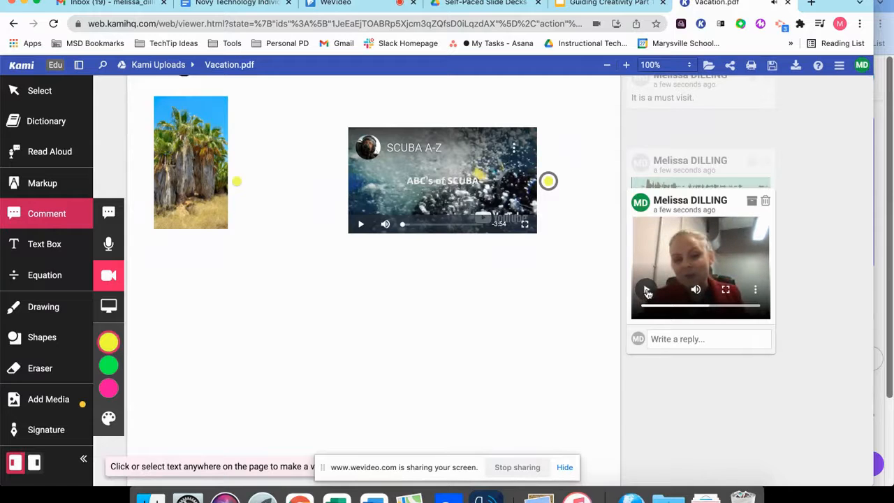
- Set the poster's sharing permission to anyone with the link as Viewer, and look at the export options without exporting
scroll(422, 352, "down", 1)
scroll(422, 357, "up", 4)
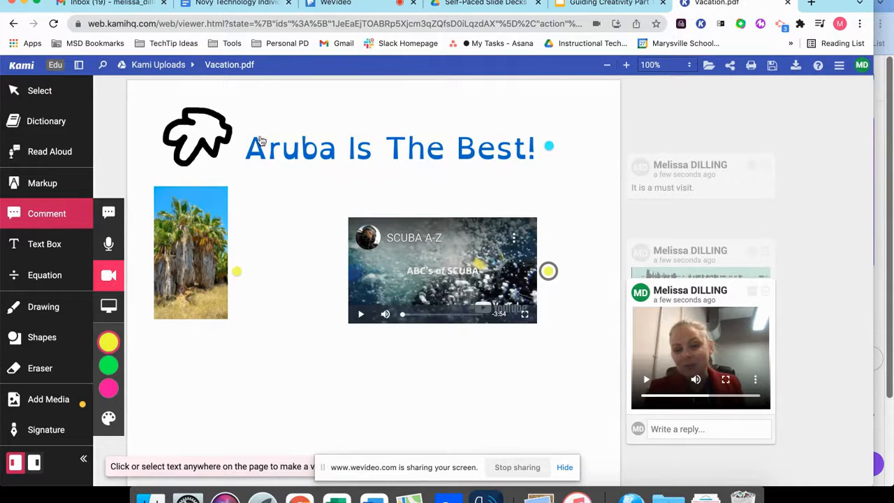
left_click(730, 67)
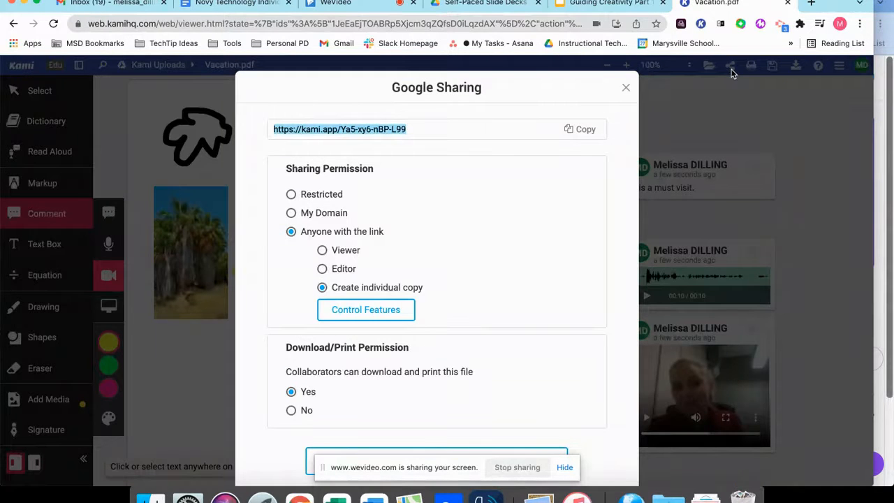
left_click(322, 252)
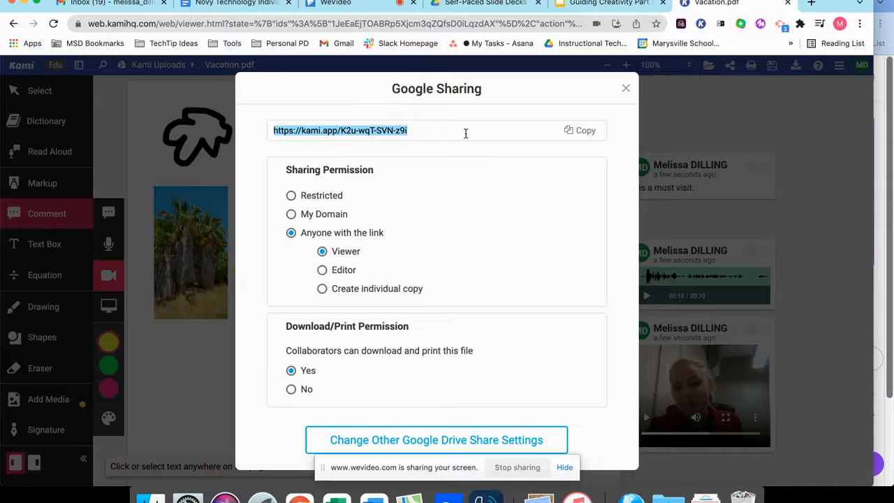
left_click(626, 90)
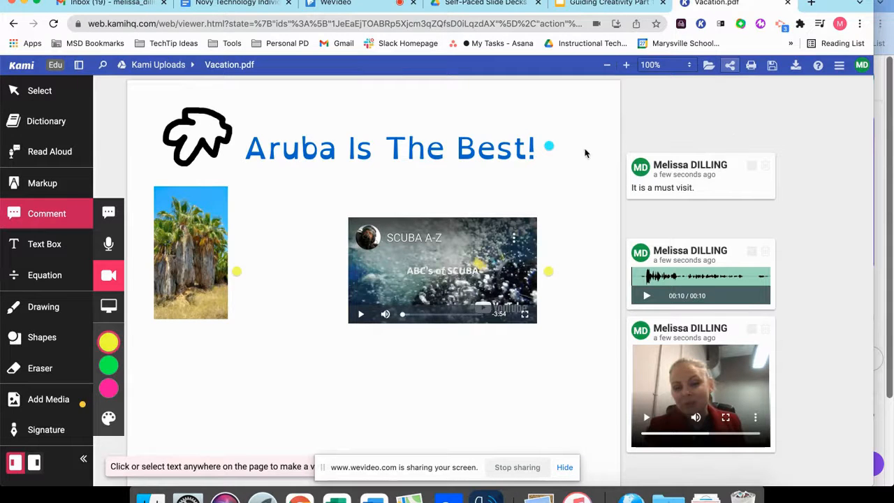
left_click(796, 67)
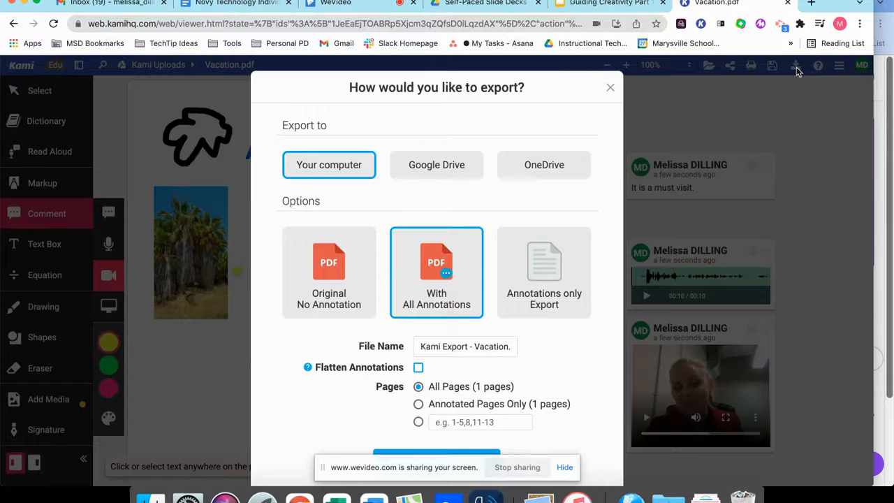
left_click(611, 89)
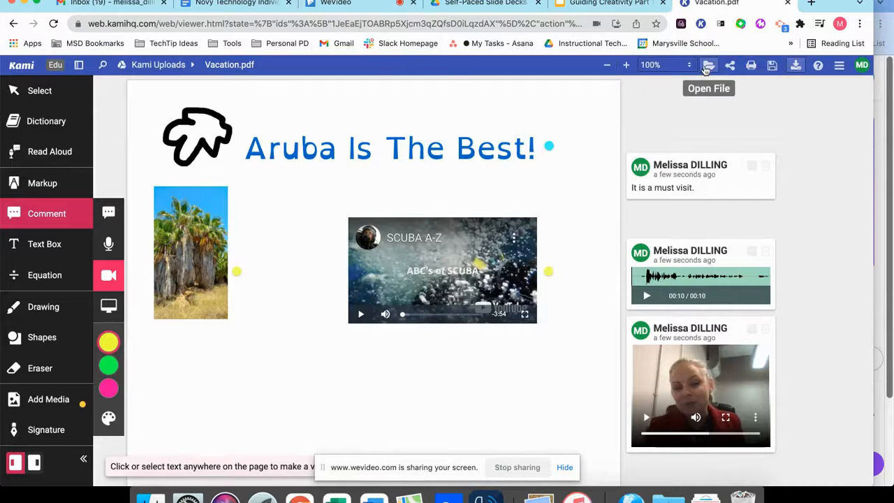
- Switch to Google Drive, find the Kami Uploads folder in My Drive and view its sharing settings without changing them
left_click(489, 5)
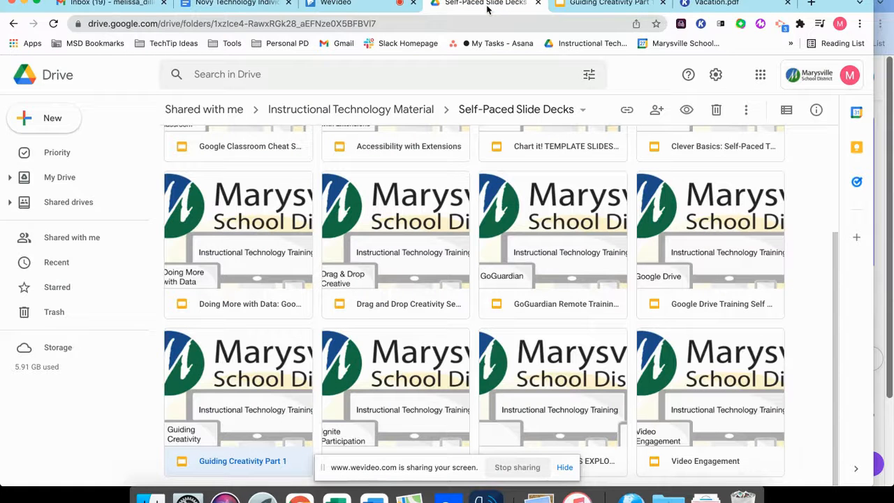
left_click(50, 189)
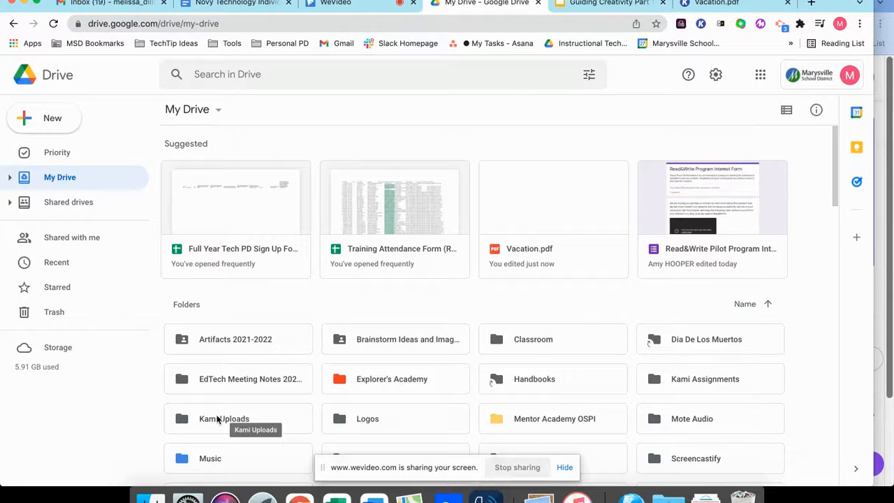
scroll(213, 412, "down", 3)
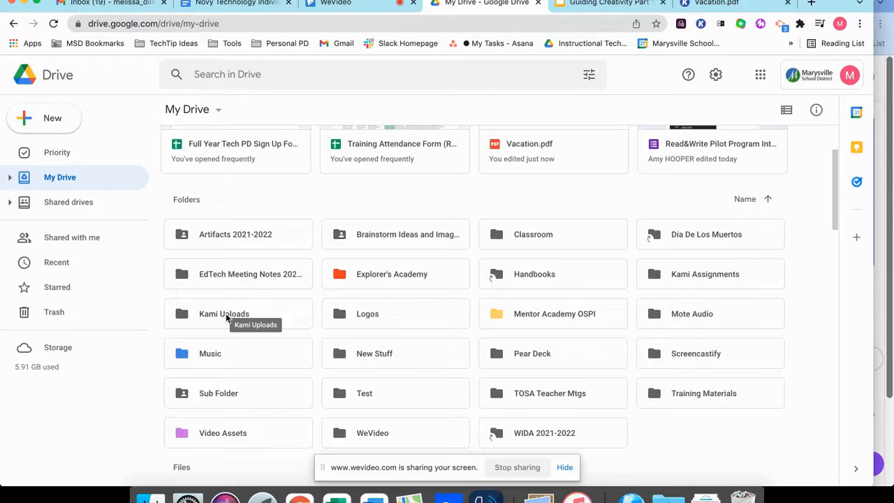
right_click(207, 325)
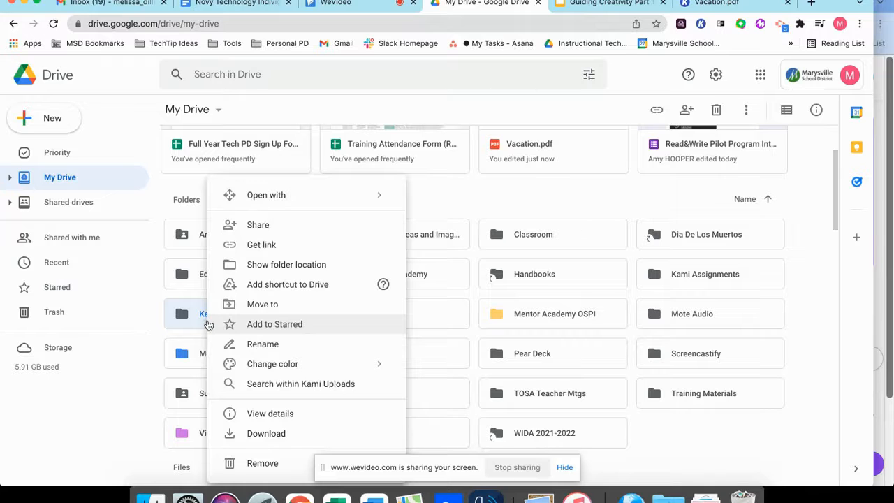
left_click(235, 238)
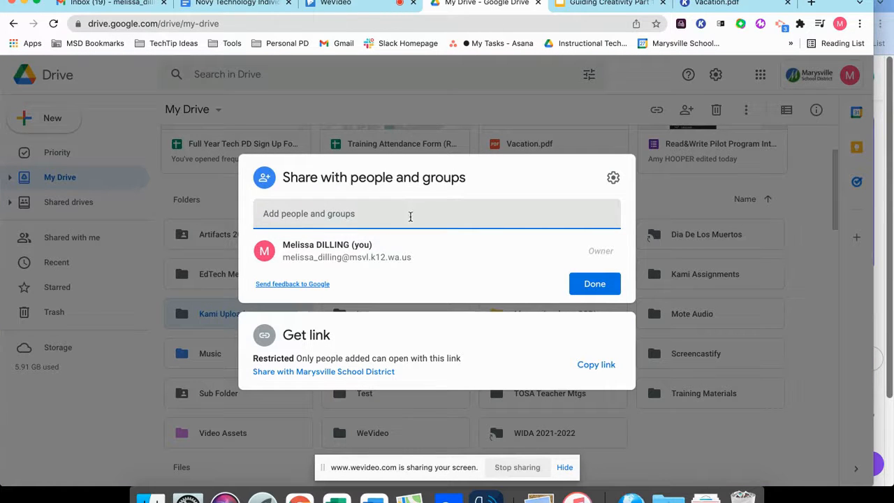
left_click(654, 434)
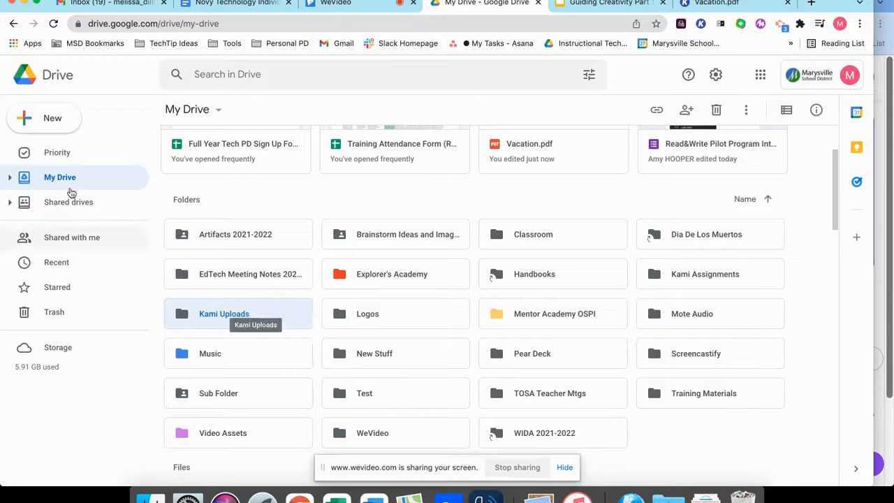
- Look through the items shared with the account, open the shared Kami Assignments folder and return to the shared items list
left_click(75, 237)
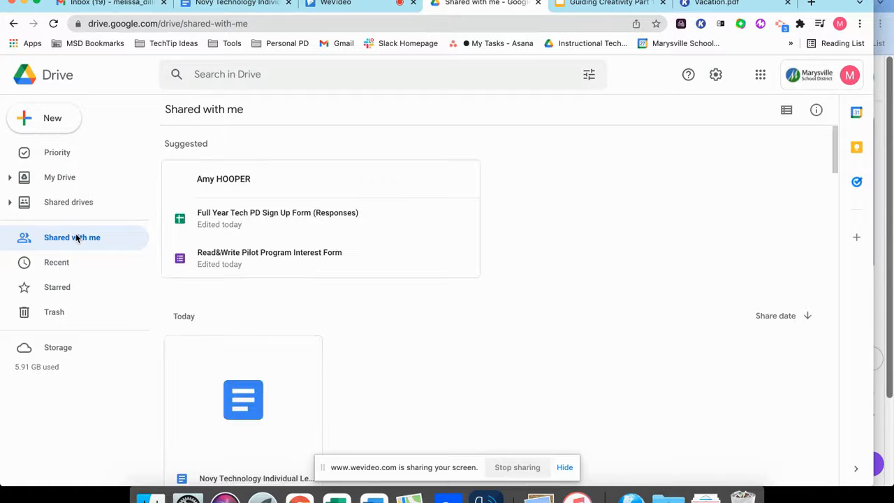
scroll(316, 247, "down", 10)
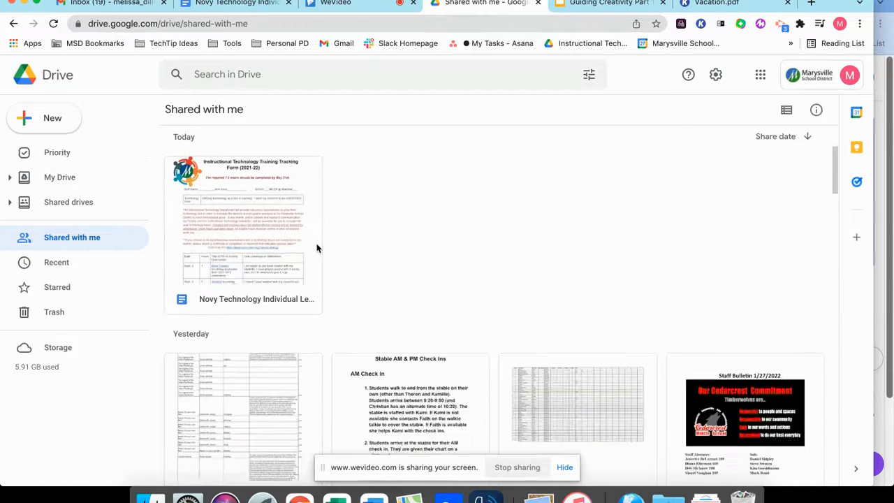
scroll(317, 246, "down", 1)
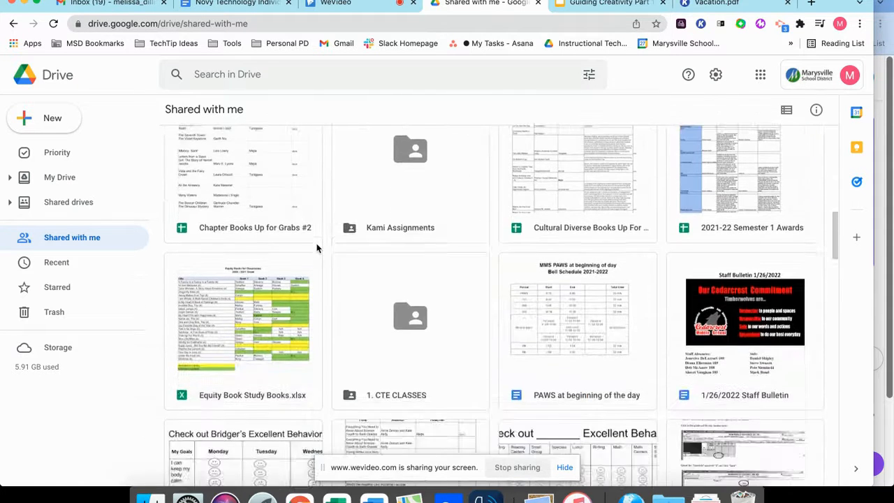
scroll(317, 246, "up", 1)
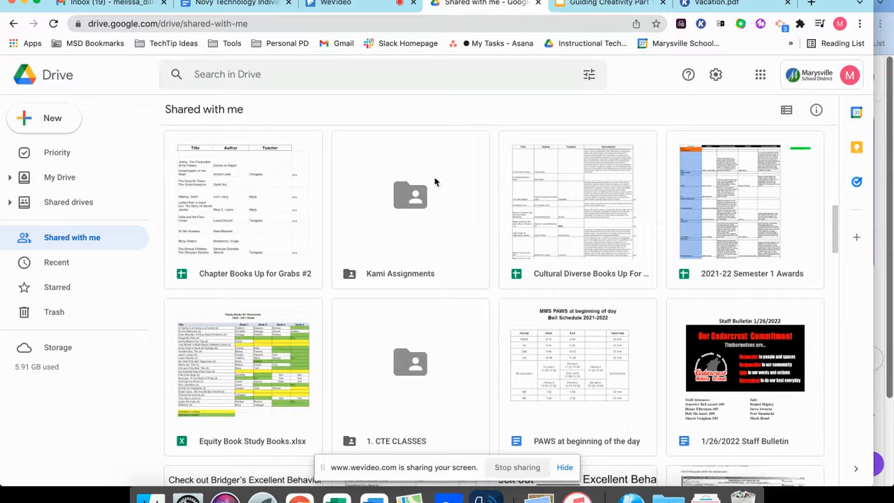
double_click(379, 266)
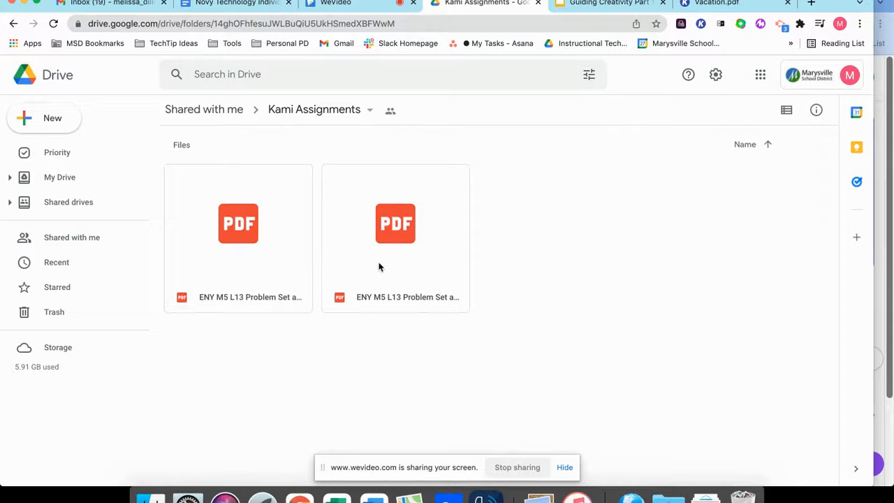
left_click(207, 113)
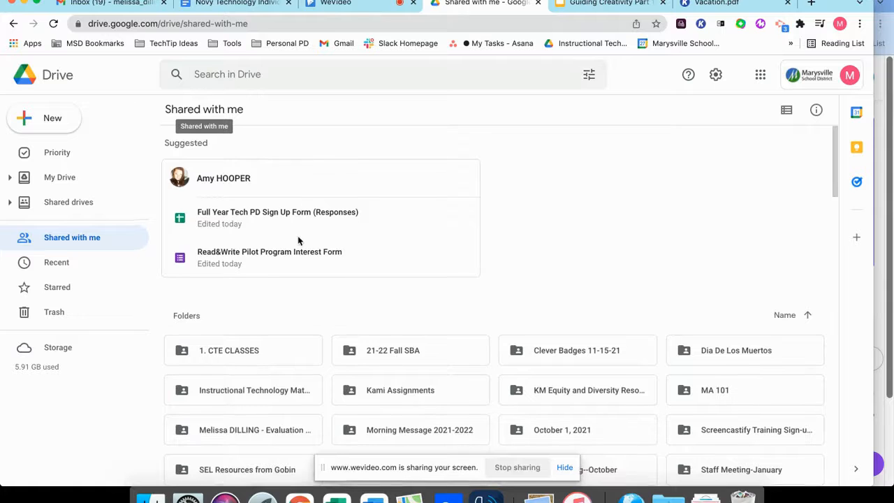
scroll(297, 240, "down", 3)
scroll(298, 240, "down", 3)
scroll(297, 240, "up", 5)
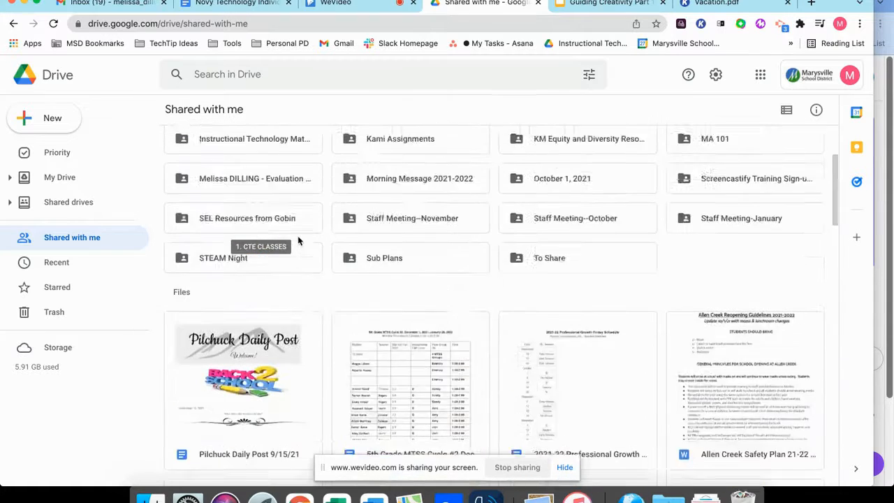
- Show the shared items as a list, check who shared the Kami Assignments folder, and switch back to the Kami vacation poster
scroll(298, 240, "up", 1)
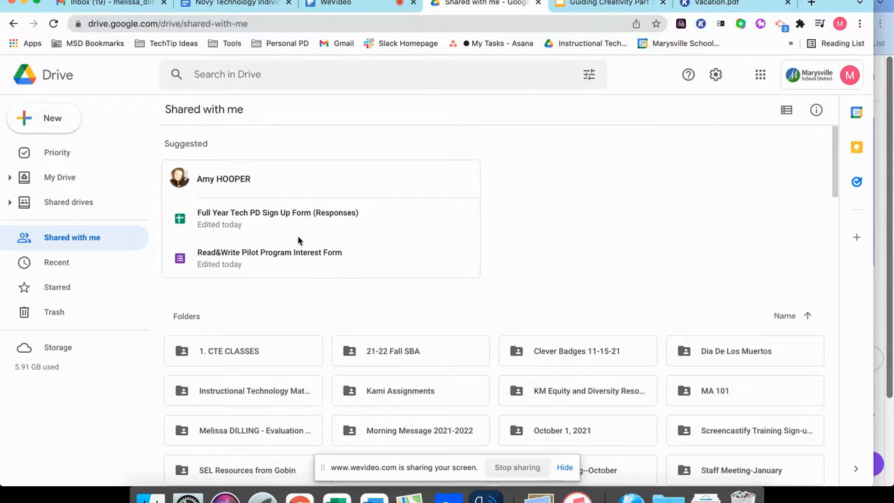
left_click(783, 117)
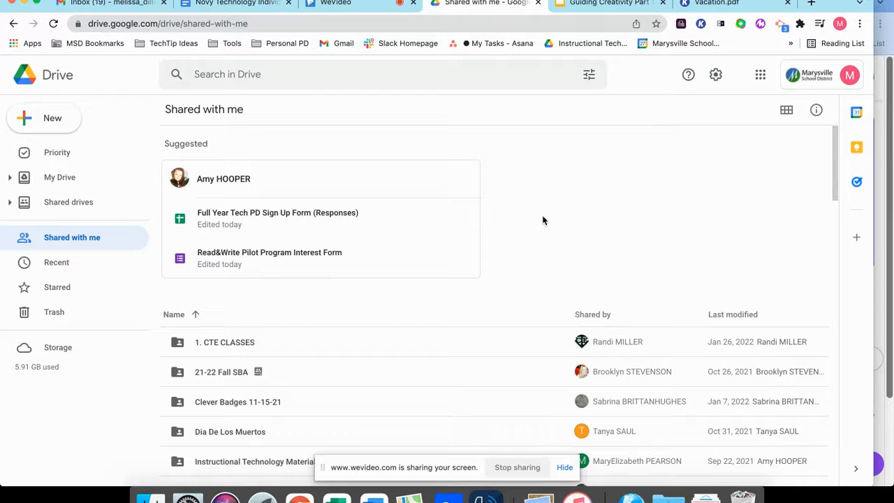
scroll(544, 220, "down", 2)
scroll(543, 220, "down", 4)
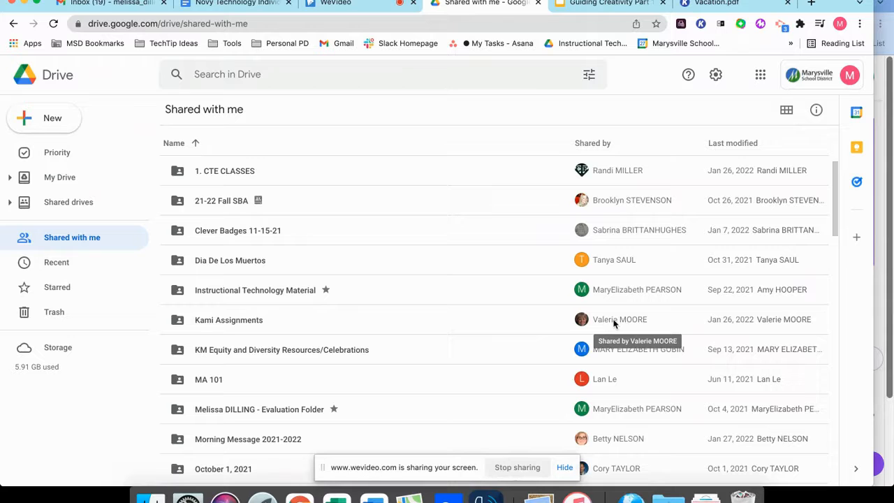
left_click(716, 3)
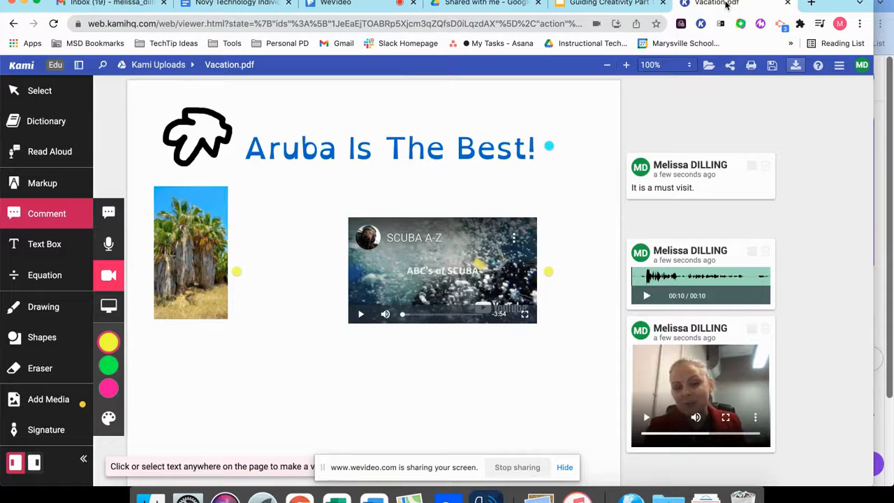
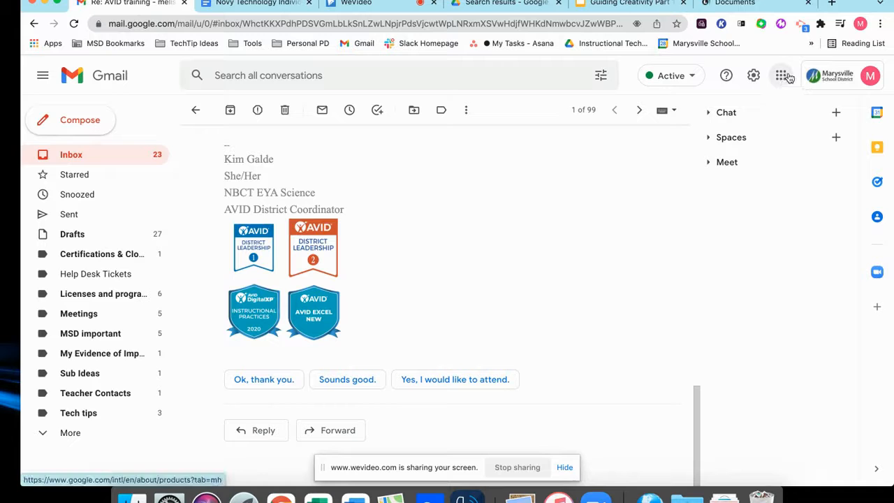
- Open Lucidpress from the Google apps list in Gmail
left_click(781, 77)
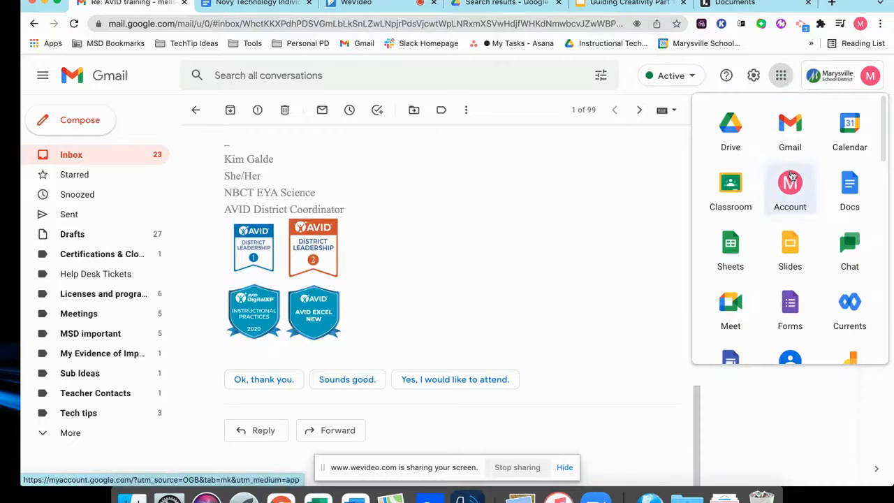
scroll(792, 164, "down", 3)
scroll(792, 176, "down", 5)
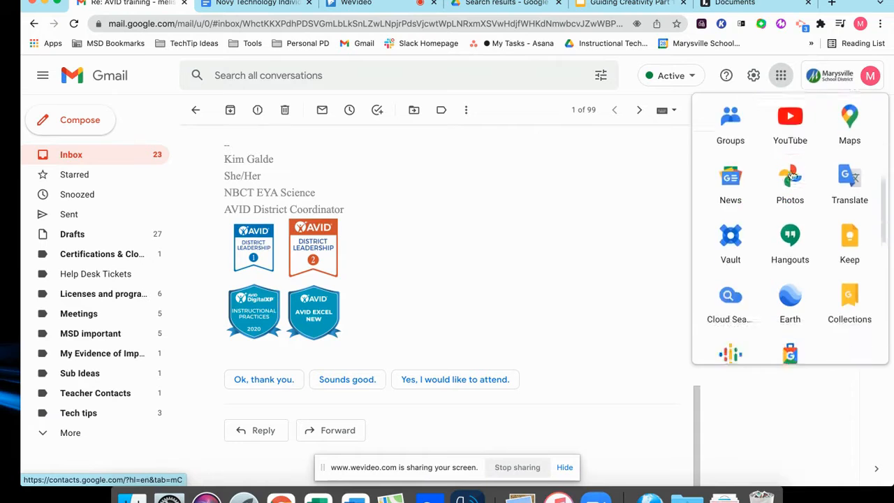
scroll(792, 176, "down", 5)
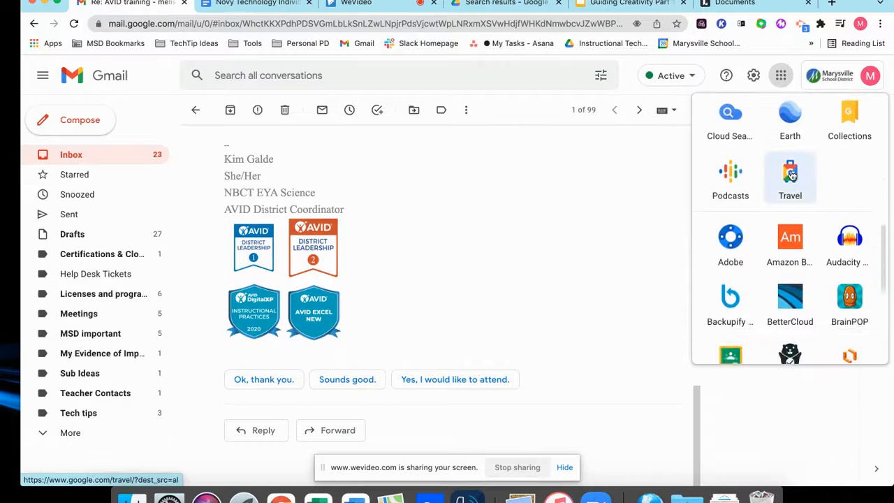
scroll(792, 176, "down", 2)
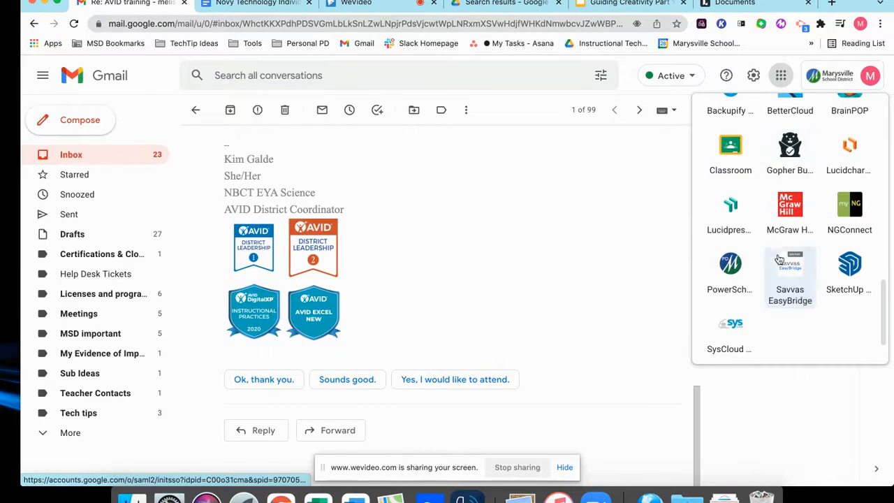
left_click(738, 215)
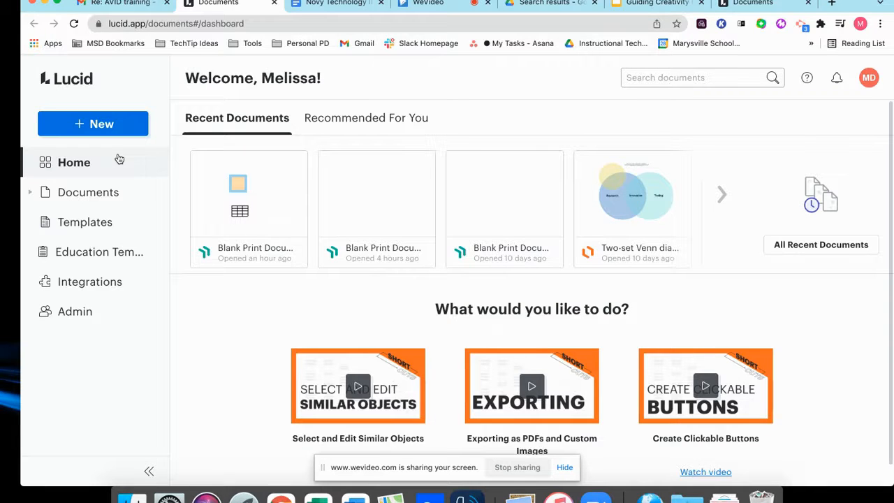
- Create a new blank Lucidpress document from the Lucid dashboard
left_click(81, 126)
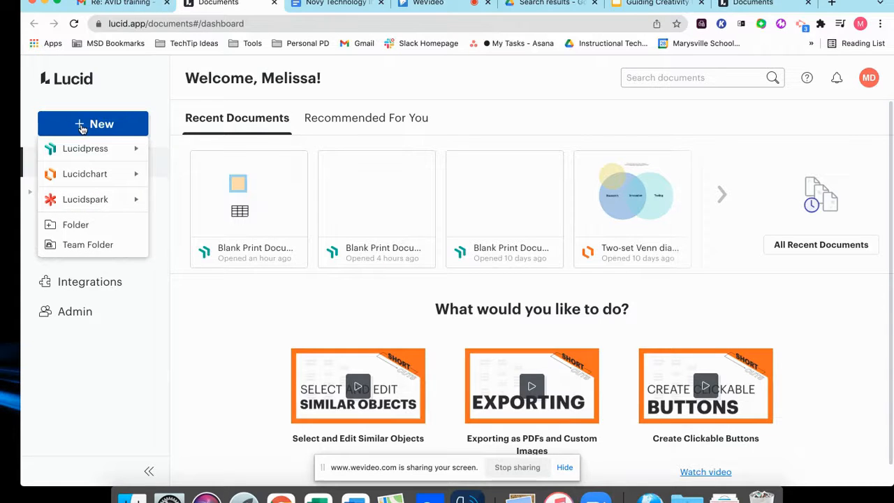
mouse_move(84, 150)
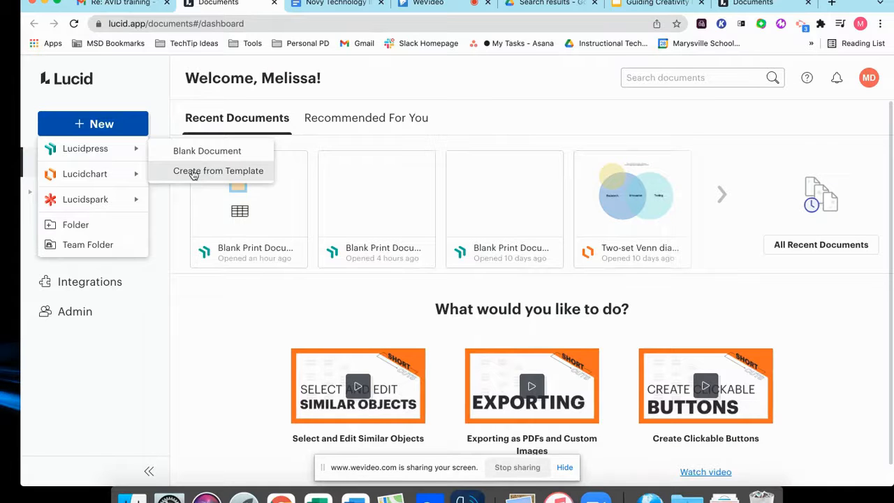
left_click(244, 152)
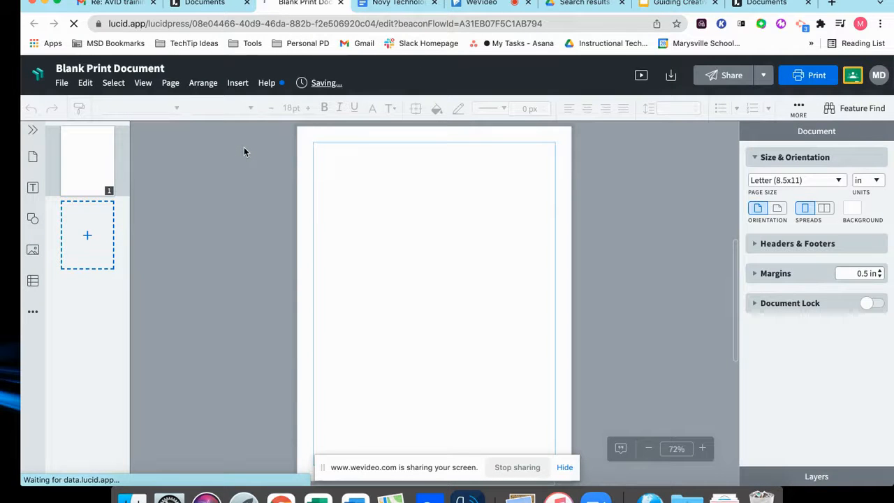
- Browse the page layouts, text styles and shapes, and place the turquoise coastline picture from My Images near the middle of the page
left_click(32, 130)
left_click(33, 156)
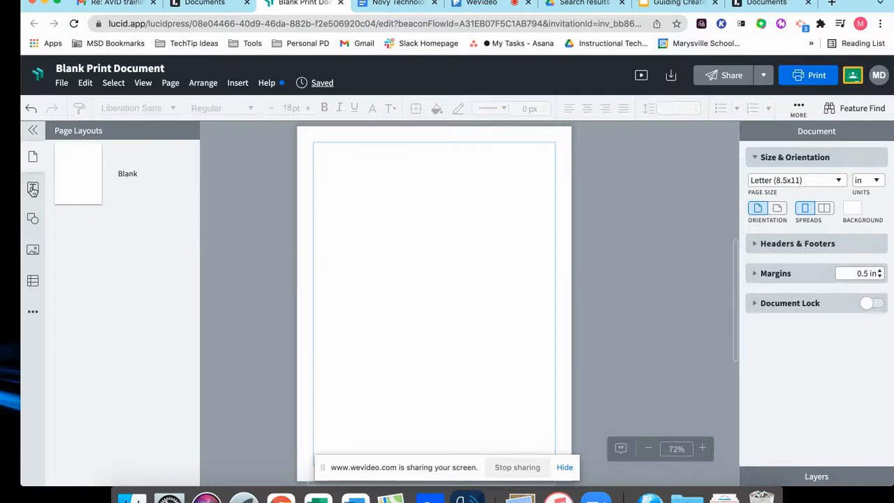
left_click(33, 189)
left_click(32, 219)
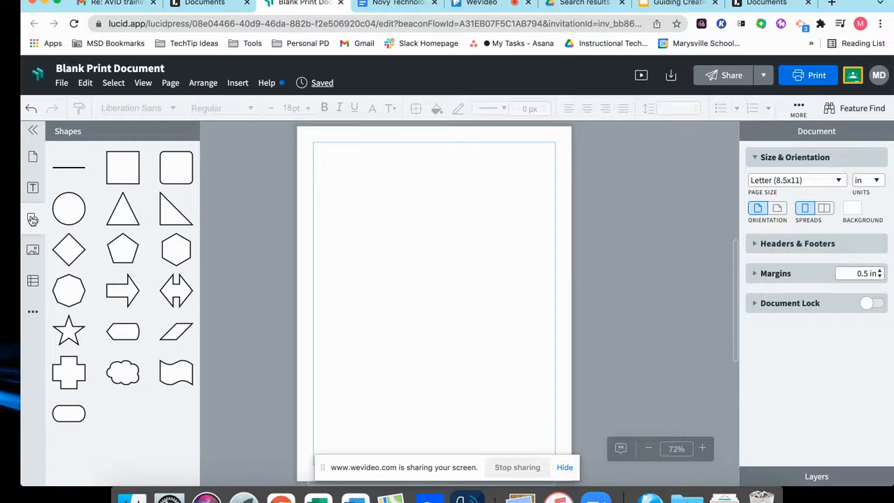
left_click(32, 250)
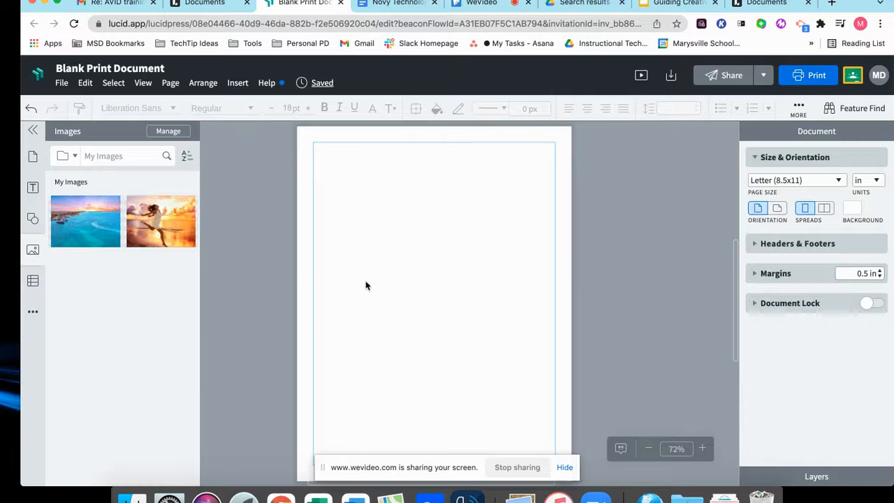
left_click(74, 157)
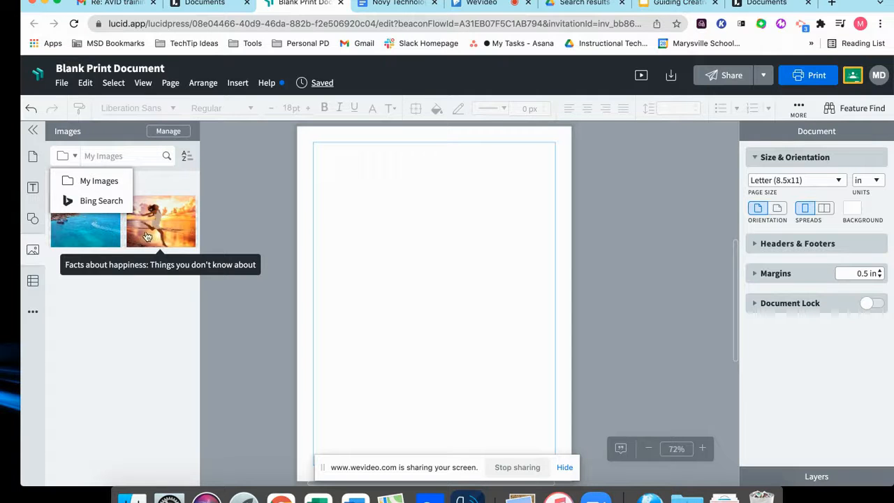
left_click(90, 236)
left_click_drag(90, 236, 410, 275)
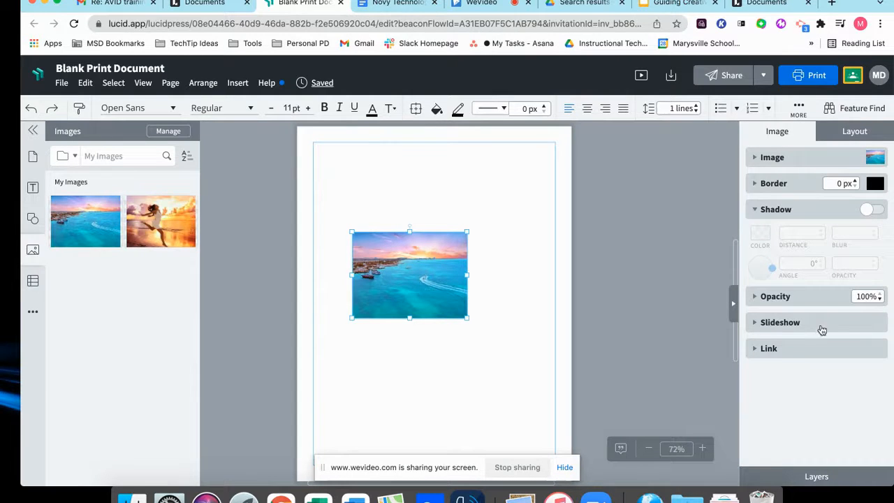
- Examine the placed picture's slideshow, opacity, border and image settings without changing them
left_click(764, 322)
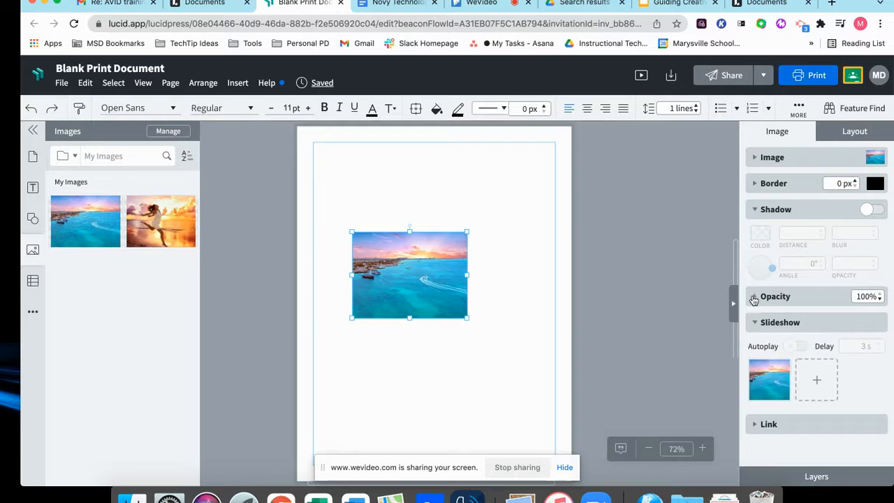
left_click(754, 296)
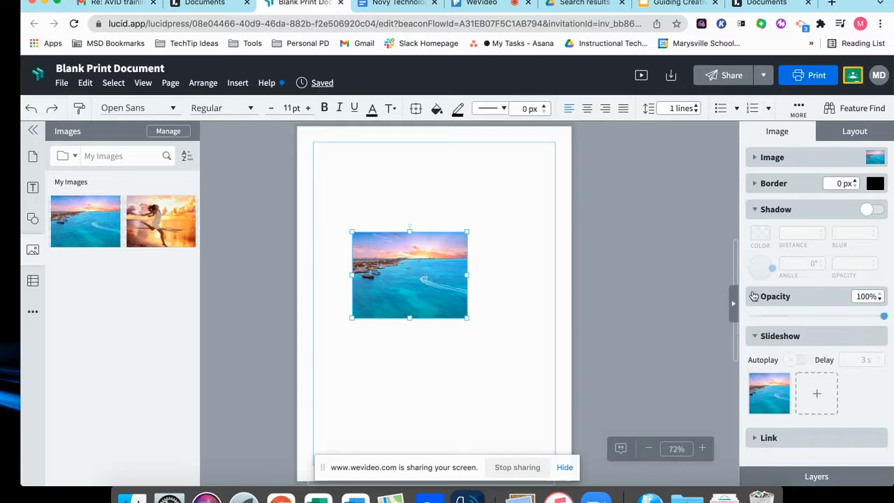
left_click(754, 184)
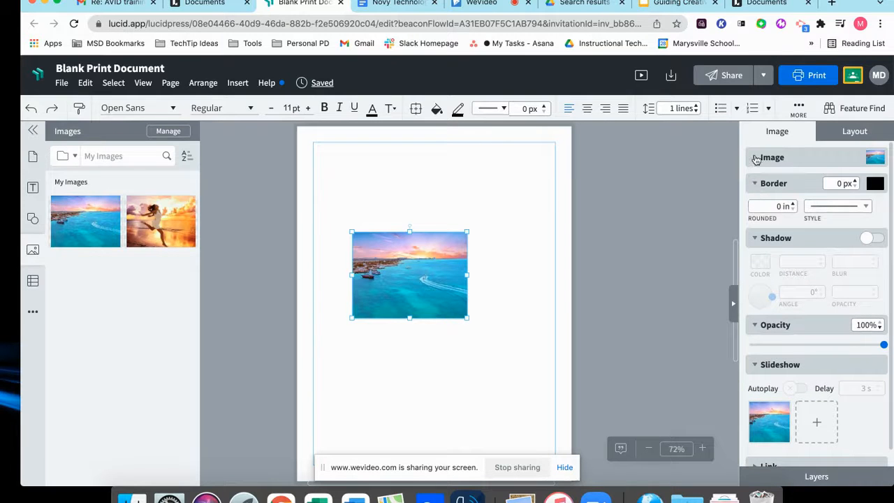
left_click(754, 157)
scroll(823, 361, "down", 3)
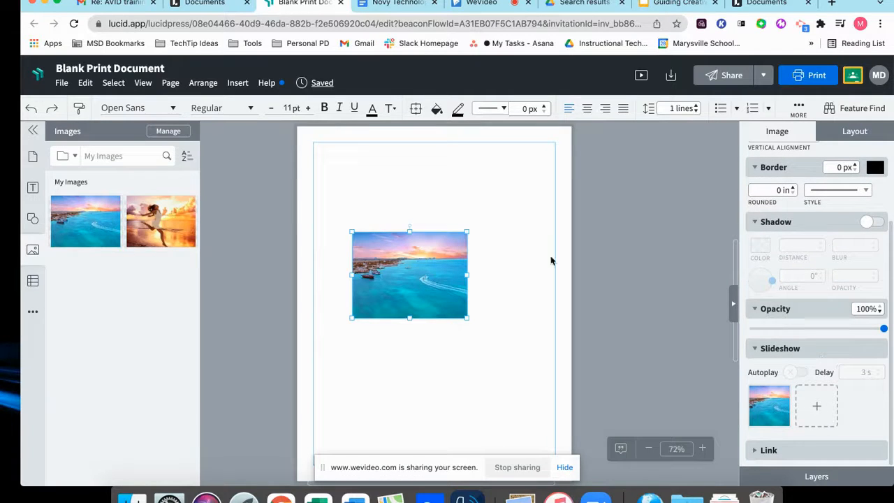
- Insert a table with 4 rows and 4 columns below the picture and stretch it taller and almost to the page margins
left_click(33, 283)
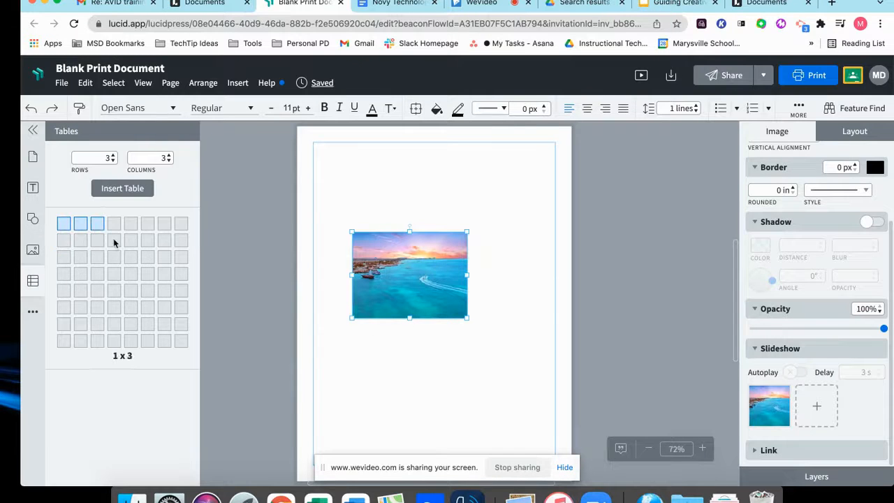
left_click(116, 273)
left_click_drag(418, 308, 349, 362)
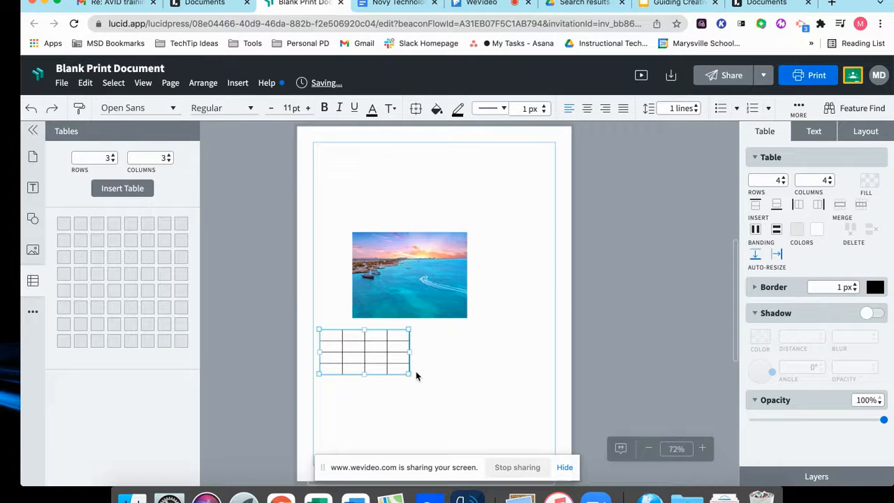
left_click_drag(409, 373, 489, 409)
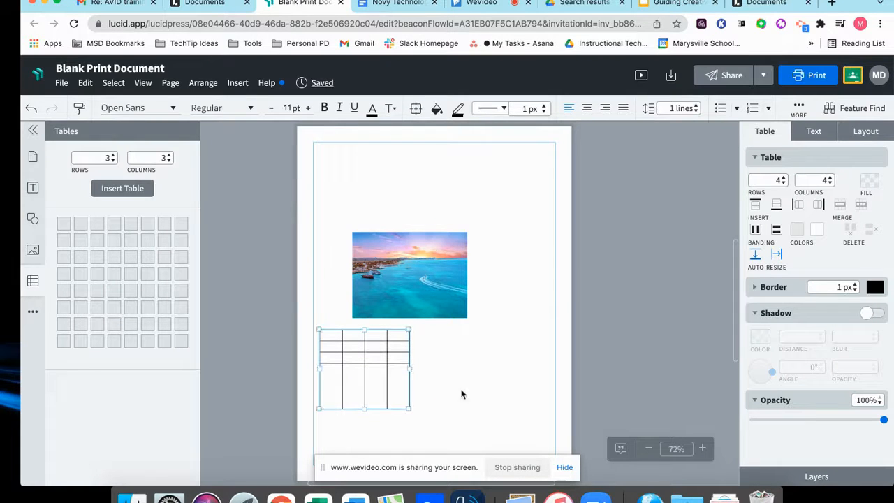
left_click_drag(409, 357, 526, 357)
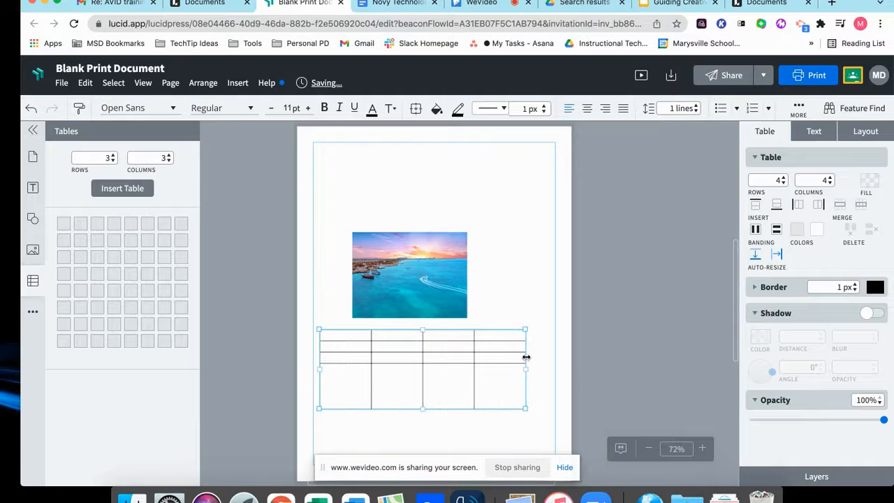
- Add a Sub-headings text box over the lower-right part of the coastline picture
left_click(32, 189)
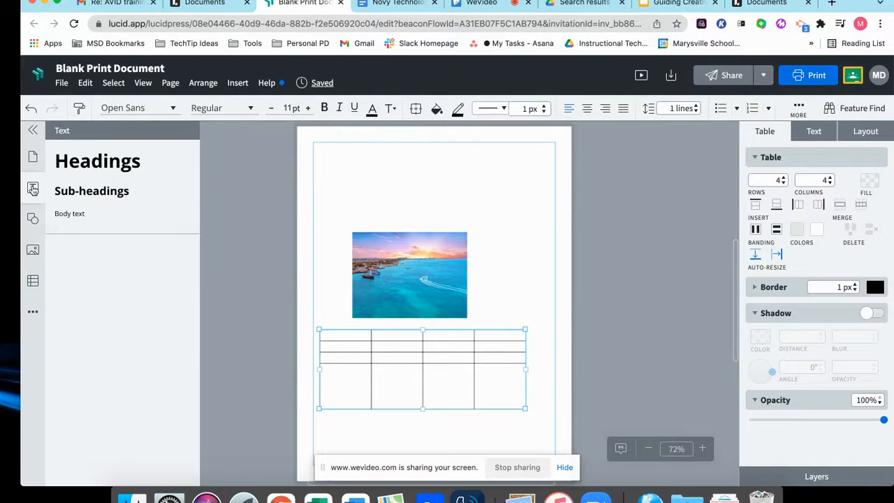
left_click(124, 192)
left_click(434, 302)
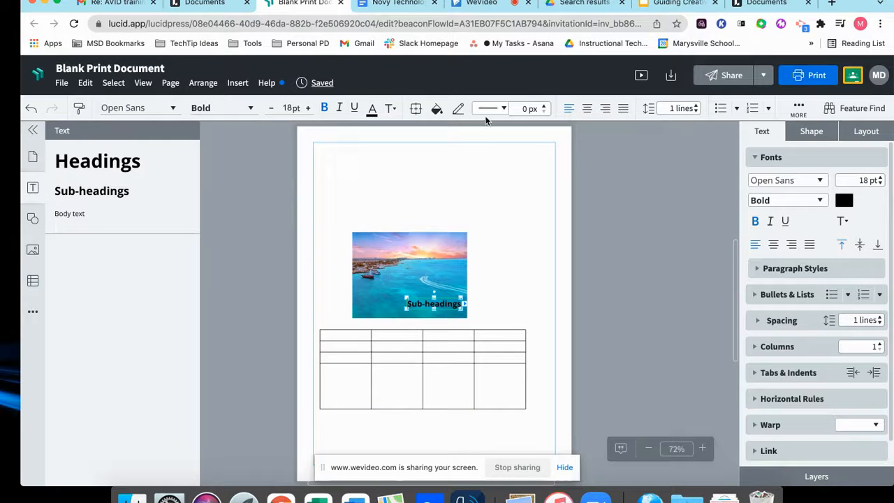
- Examine the additional content such as social media icons and video embeds, and look over the selection, view, page and arrange commands
left_click(33, 311)
scroll(142, 342, "down", 5)
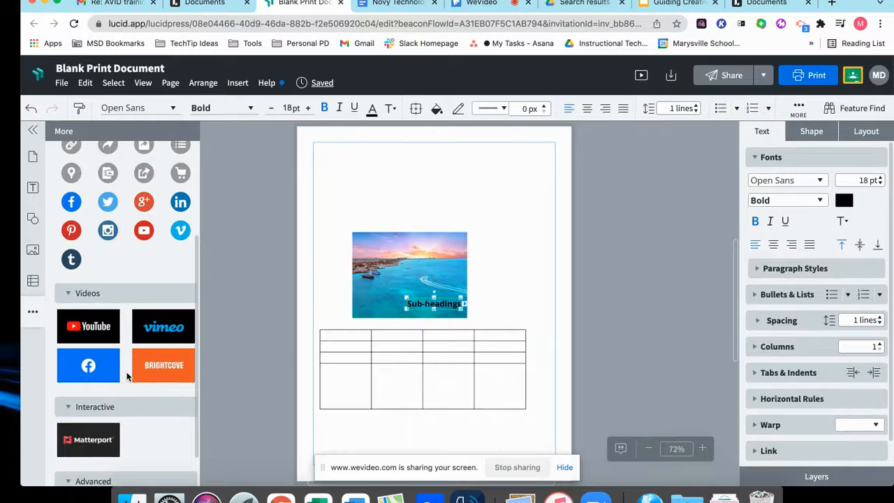
scroll(127, 372, "up", 2)
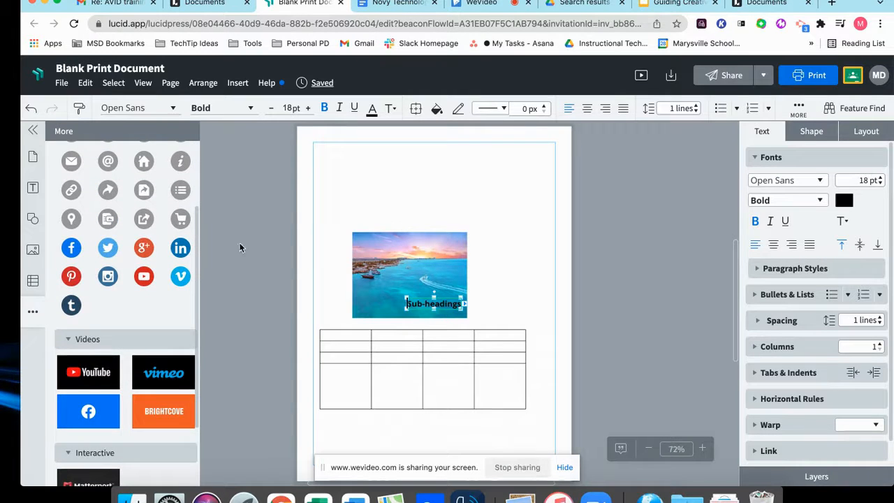
scroll(269, 239, "up", 5)
scroll(269, 241, "down", 5)
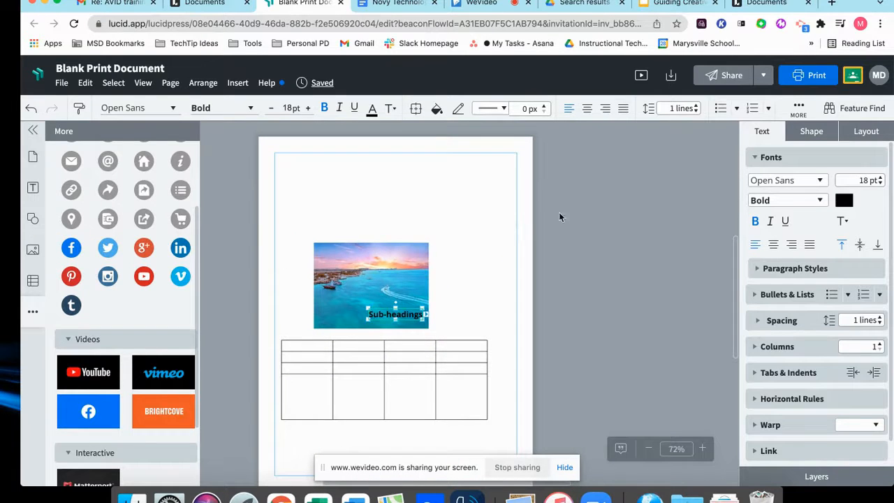
left_click(113, 83)
left_click(144, 83)
left_click(171, 87)
left_click(197, 88)
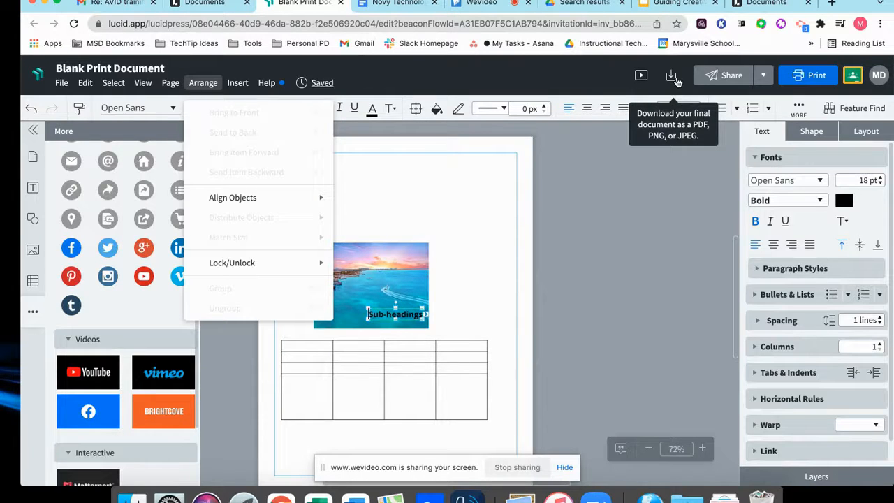
- Turn on the document's shareable link for anyone with the link, and view the other sharing options without choosing one
left_click(717, 77)
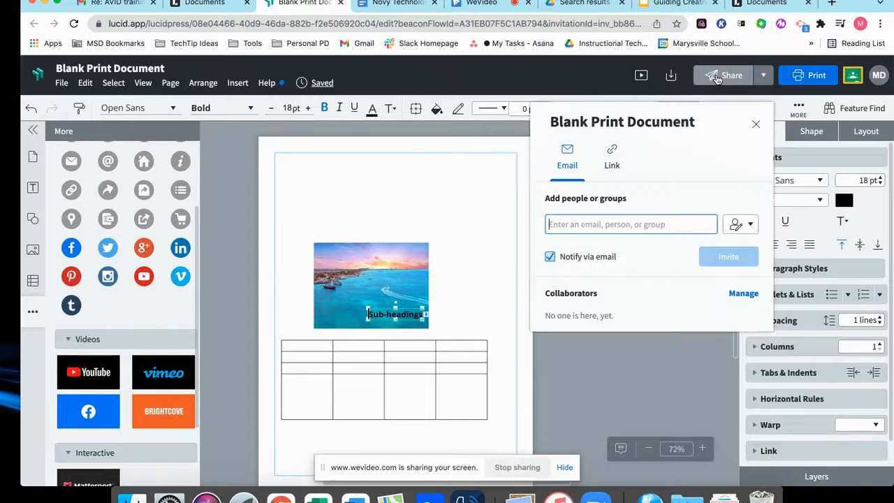
left_click(611, 165)
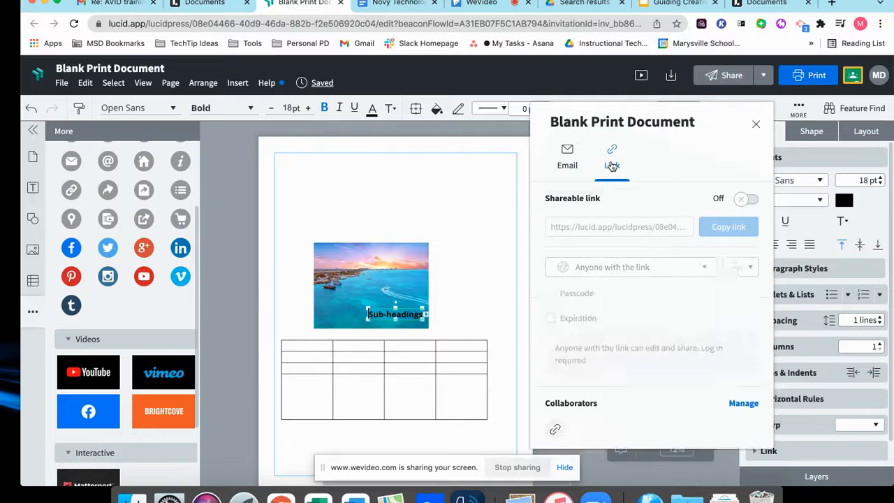
left_click(747, 200)
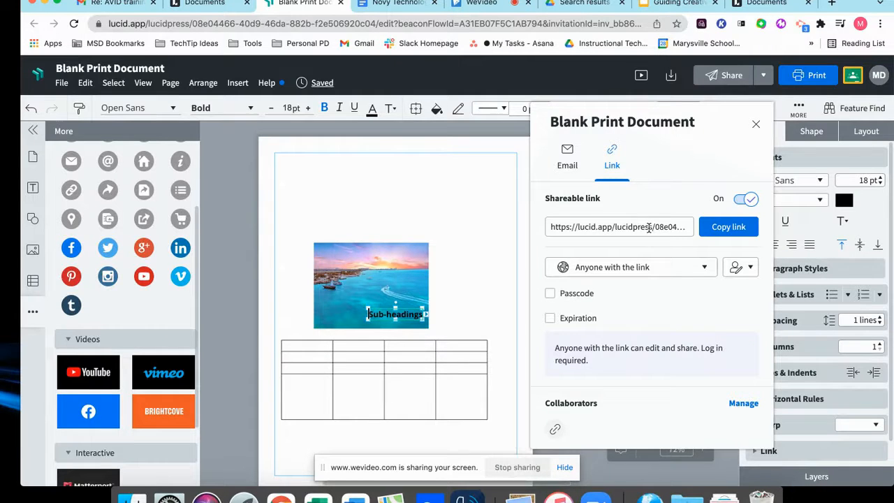
left_click(755, 125)
left_click(763, 77)
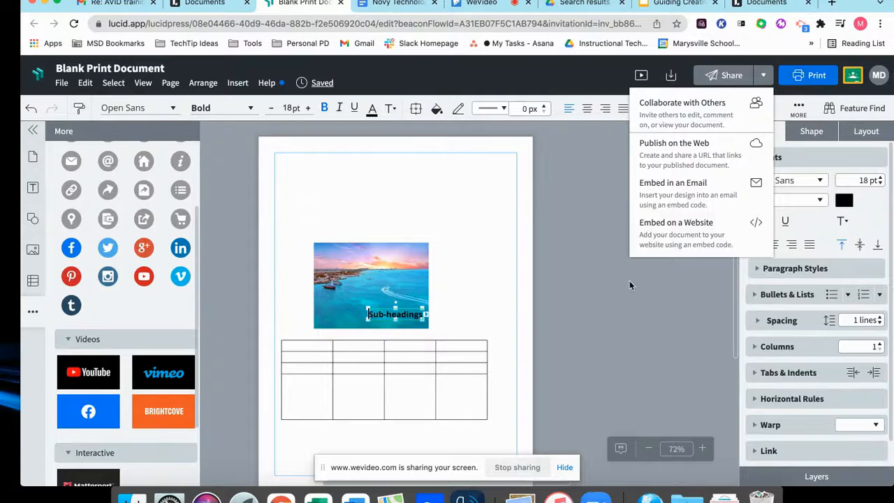
left_click(601, 326)
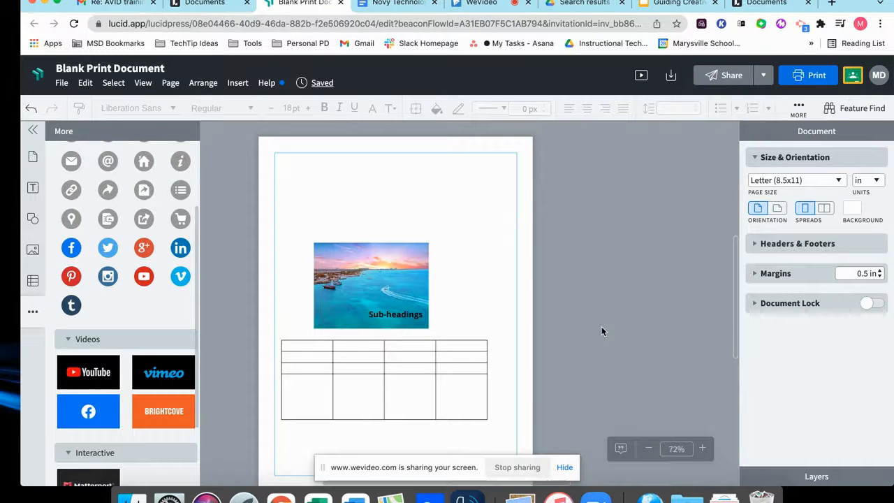
- Switch to the Google Slides presentation and advance from the Lucid Press activity to the Exploration Reflection: Comparison Share Out slide
left_click(662, 4)
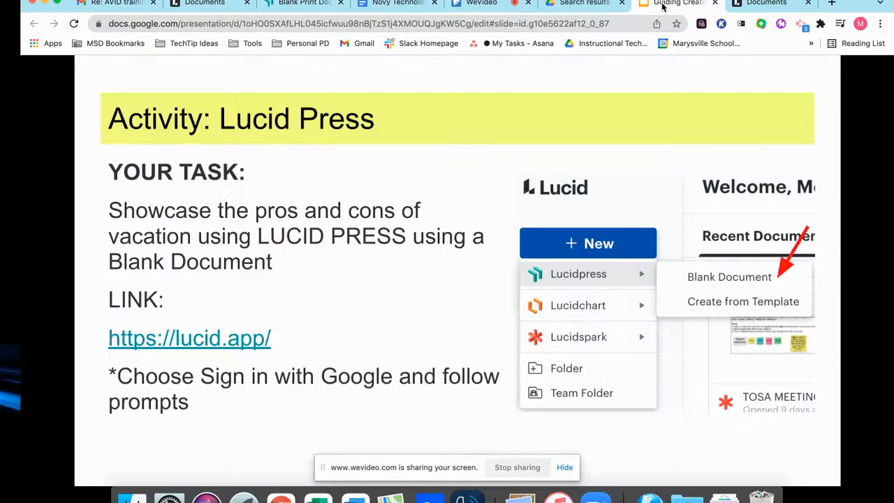
left_click(394, 192)
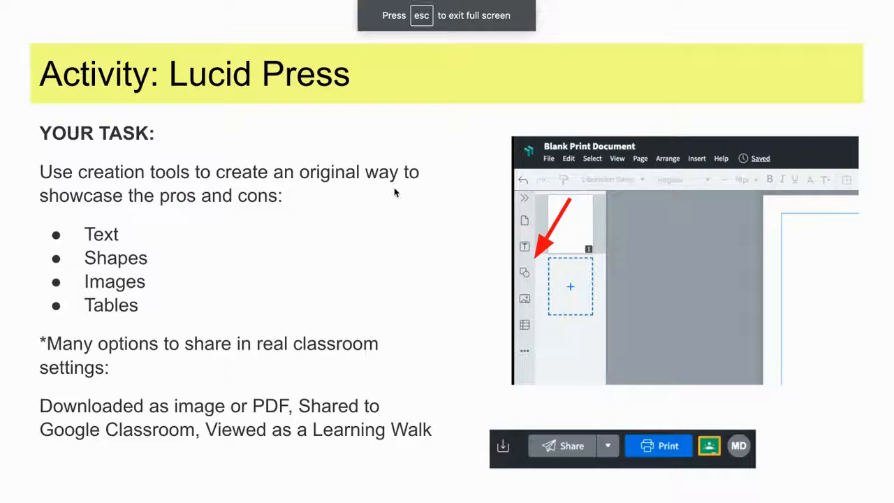
left_click(393, 192)
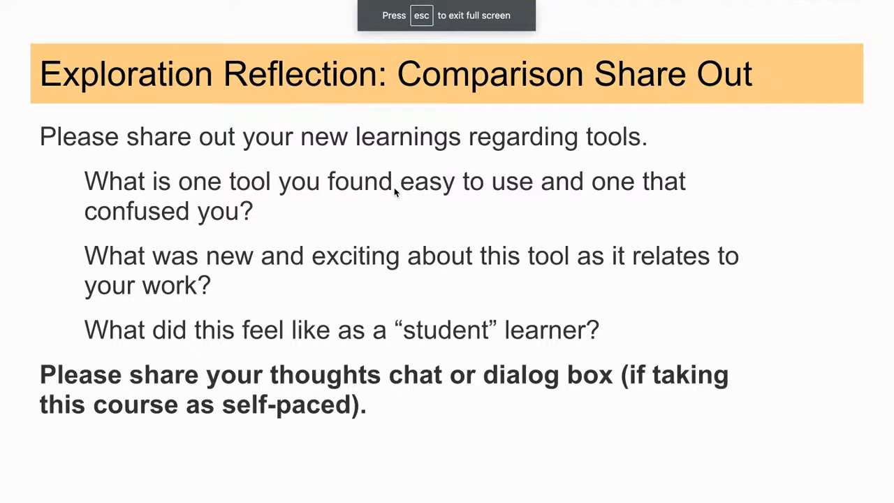